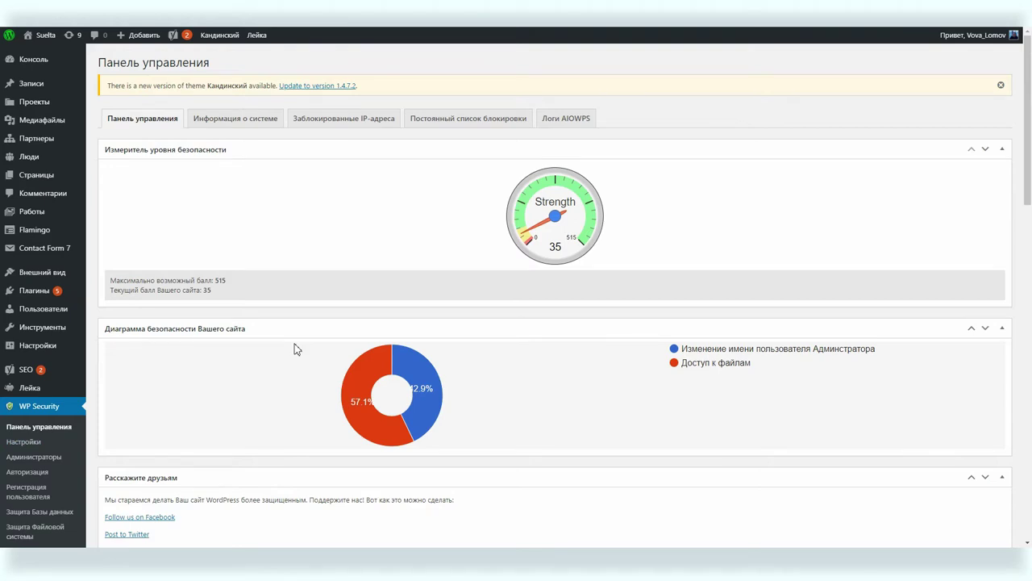
# Step: Review the WP Security dashboard from the strength meter to the blocked IP addresses, and look over the plugin's general settings page
pyautogui.scroll(-6, 295, 348)
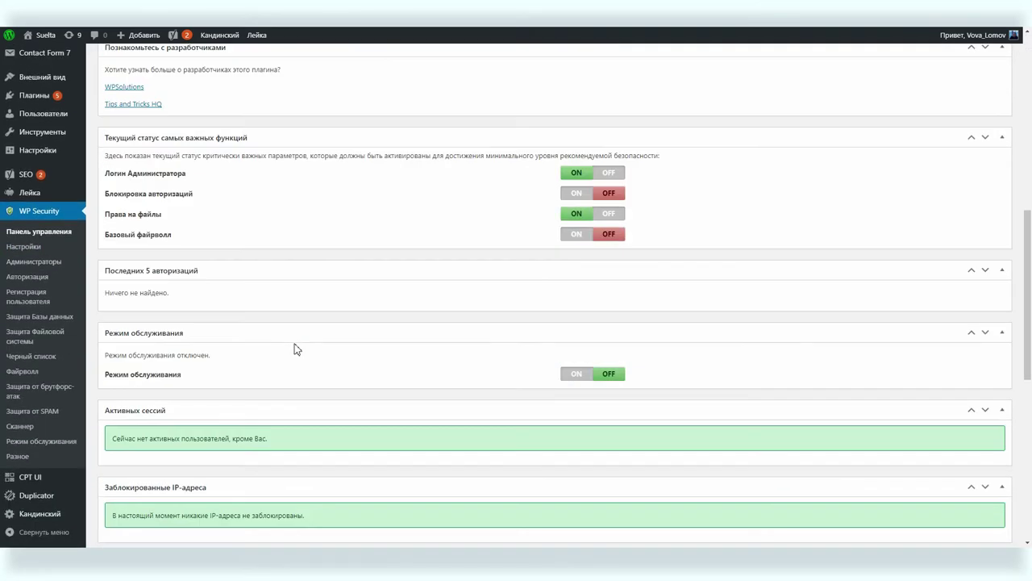
pyautogui.scroll(-5, 295, 349)
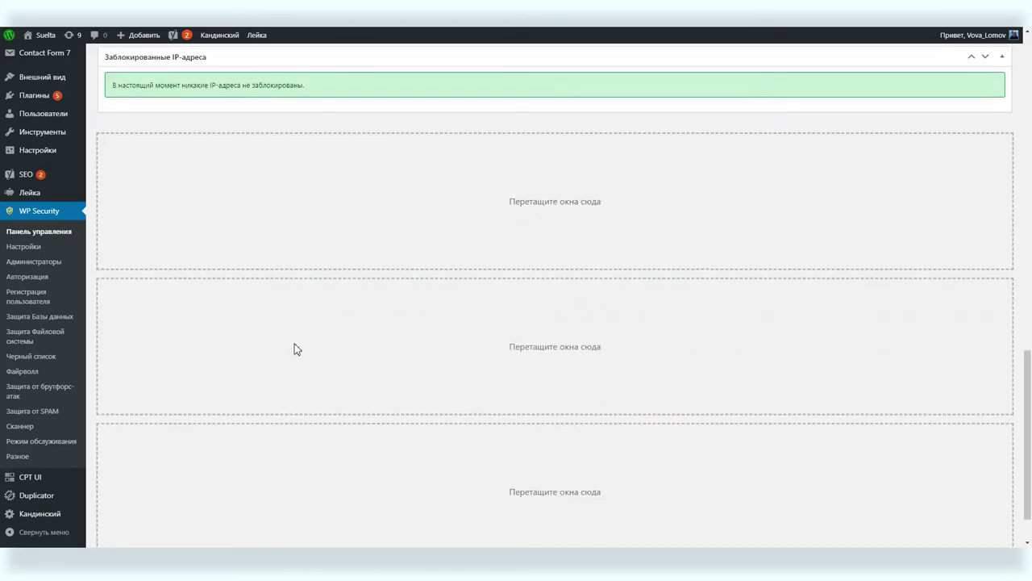
pyautogui.scroll(11, 295, 348)
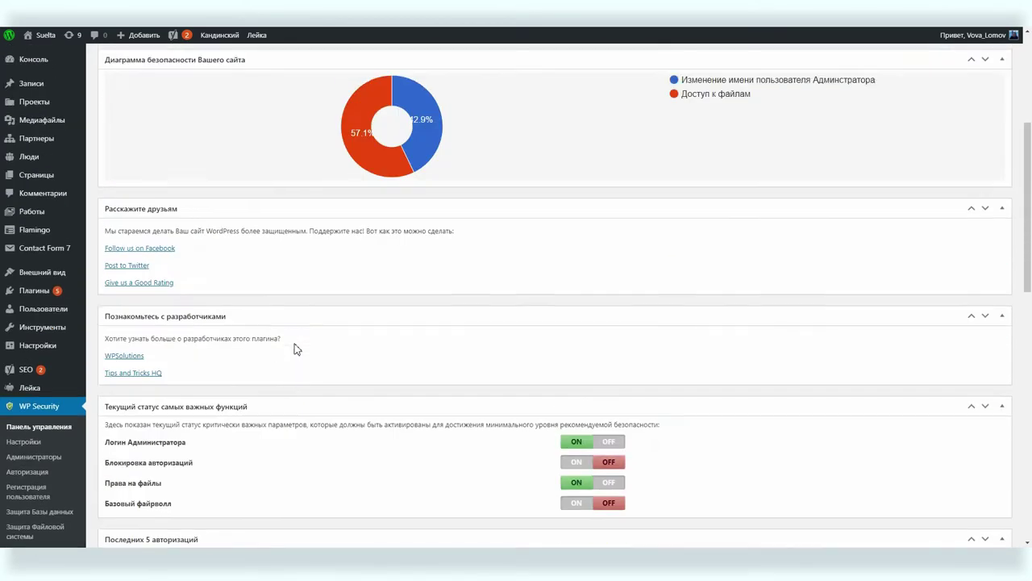
pyautogui.scroll(3, 295, 348)
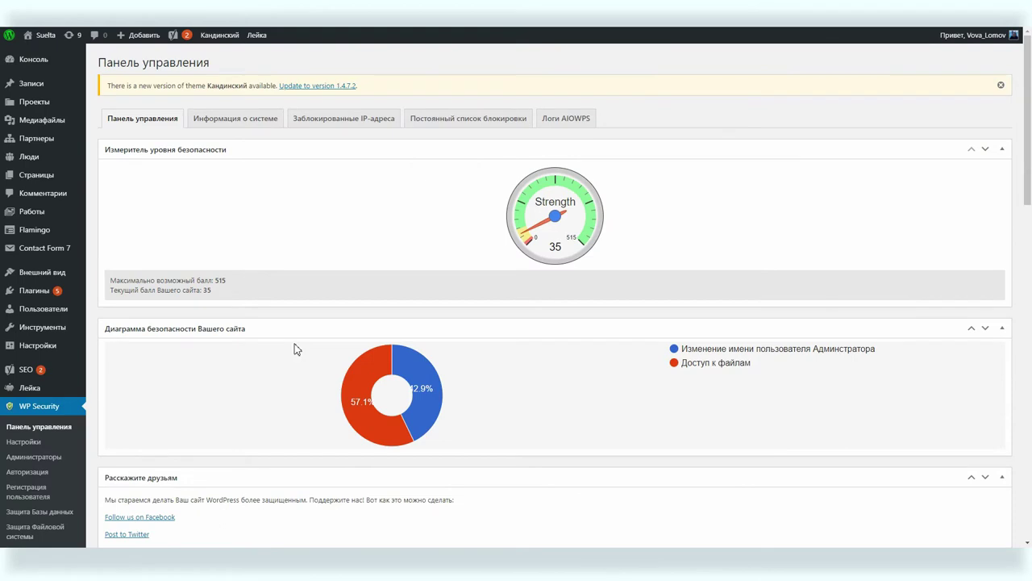
pyautogui.click(20, 443)
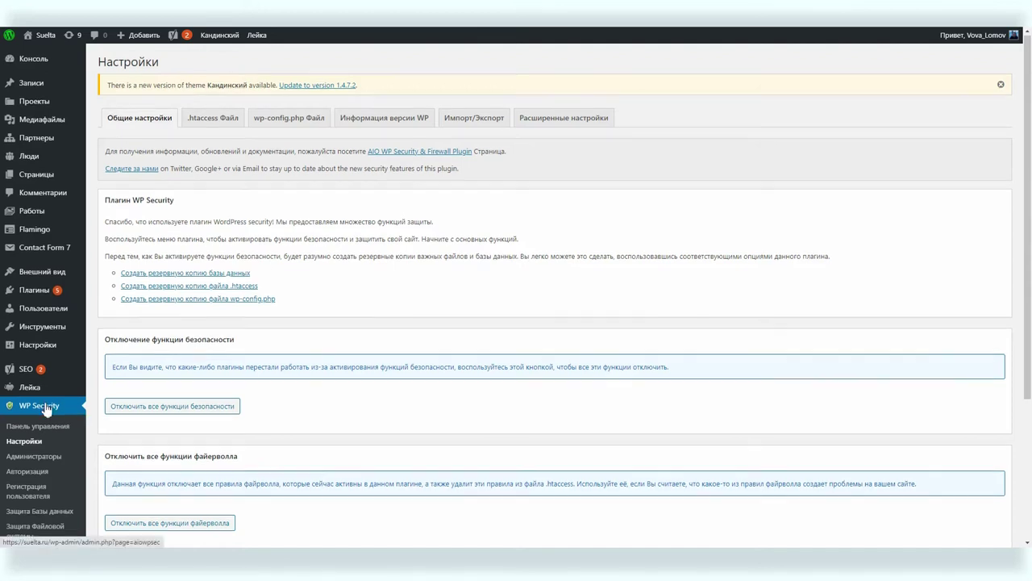
pyautogui.scroll(-2, 48, 409)
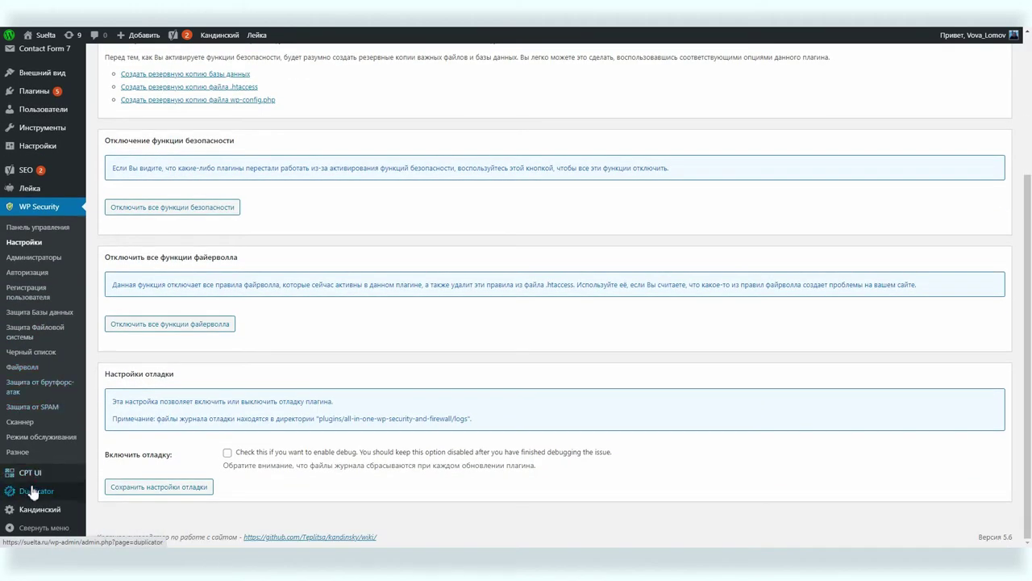
# Step: Start a new Duplicator package with the default name and storage settings, and run the site scan
pyautogui.click(32, 492)
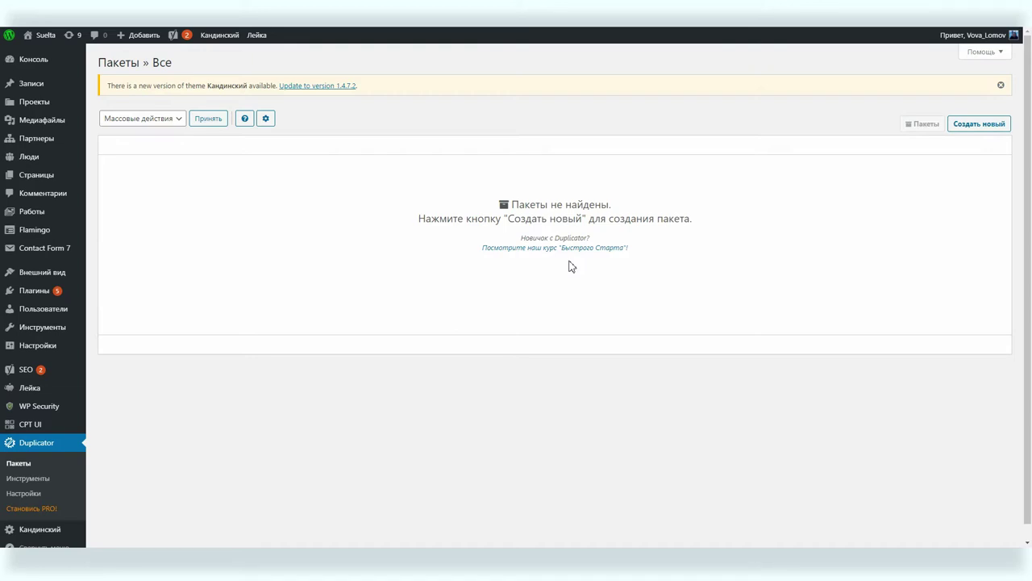
pyautogui.click(973, 126)
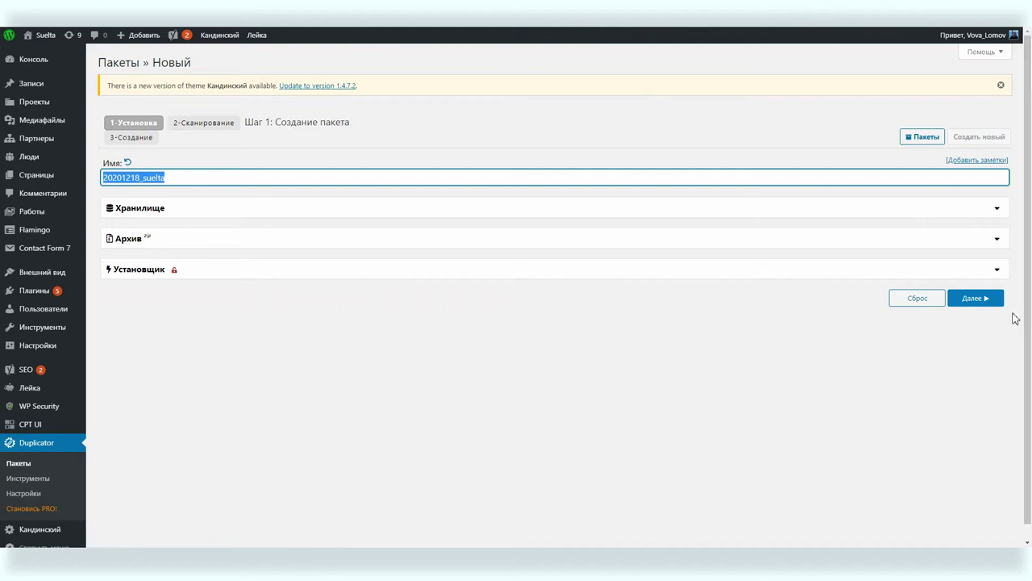
pyautogui.click(967, 300)
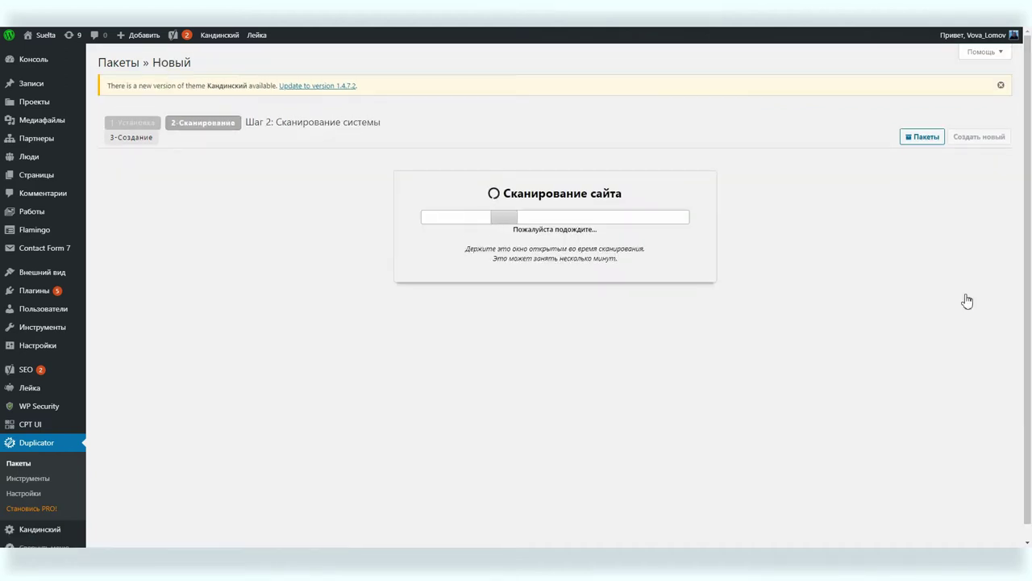
# Step: Examine the size check and name check notices in the scan results, including the flagged files under wp-content/uploads/2020/11
pyautogui.click(405, 298)
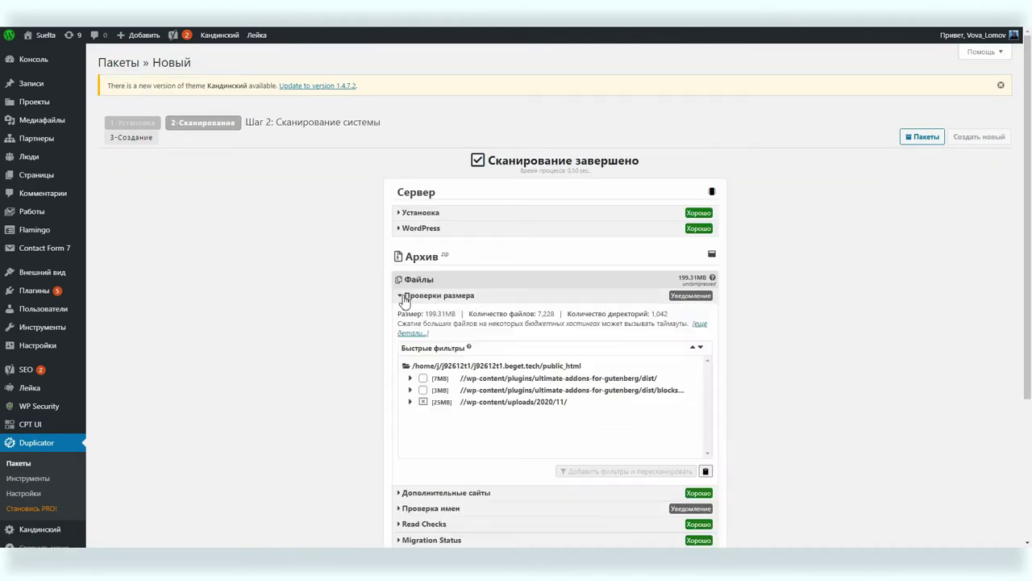
pyautogui.click(405, 298)
pyautogui.click(403, 325)
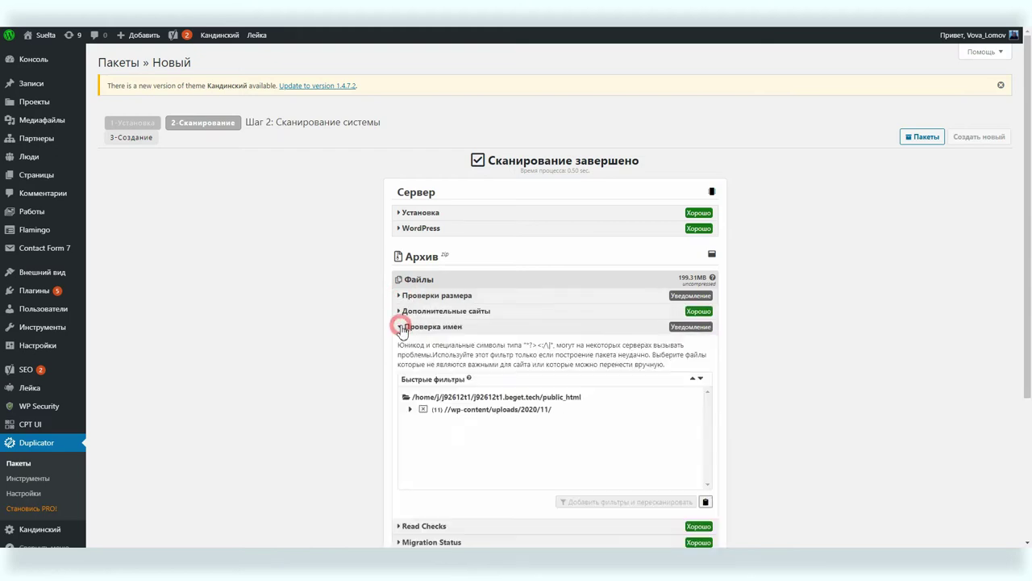
pyautogui.click(411, 409)
pyautogui.scroll(-5, 548, 419)
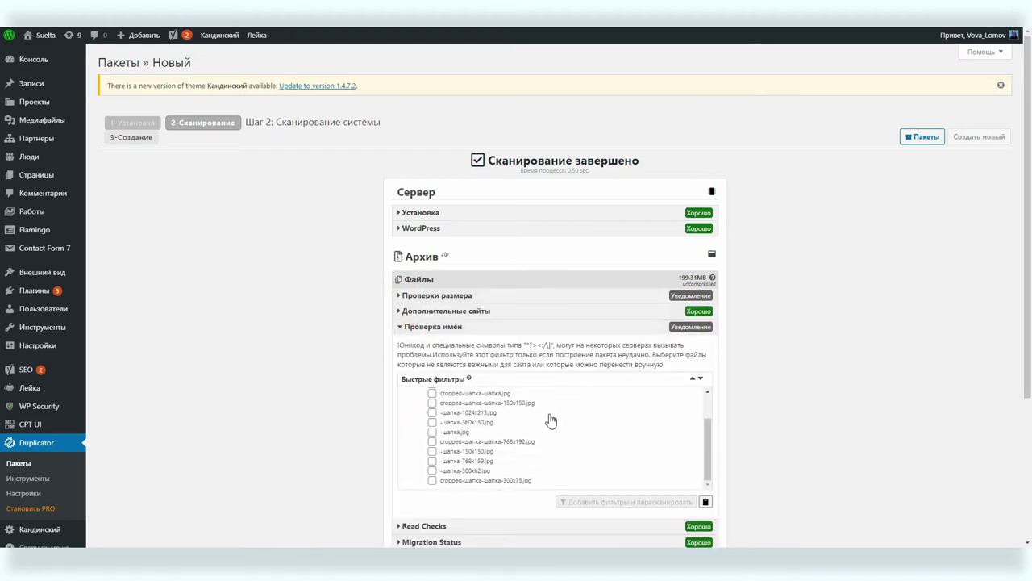
pyautogui.scroll(-1, 558, 419)
pyautogui.scroll(-2, 558, 419)
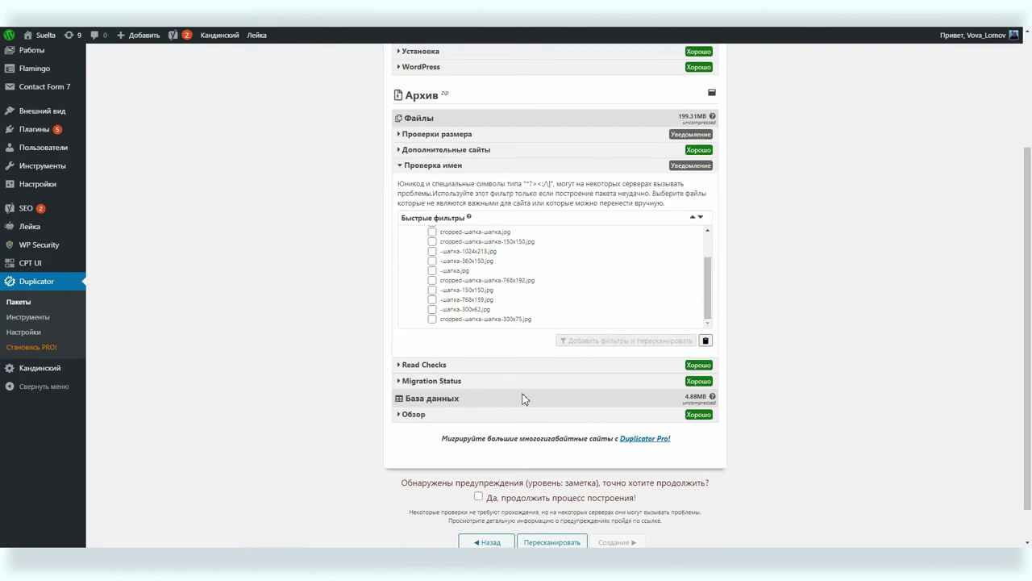
pyautogui.scroll(5, 469, 321)
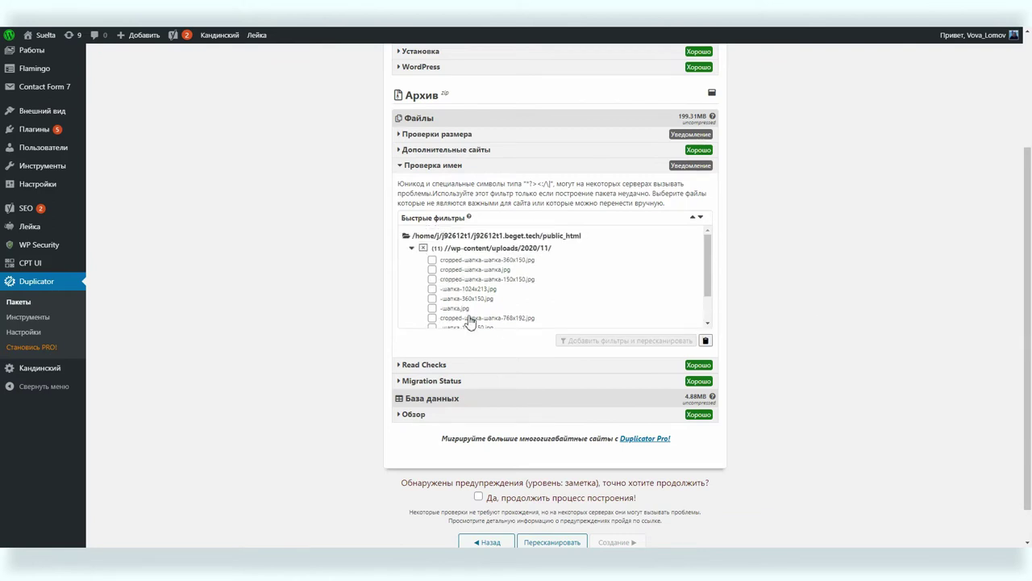
pyautogui.click(411, 247)
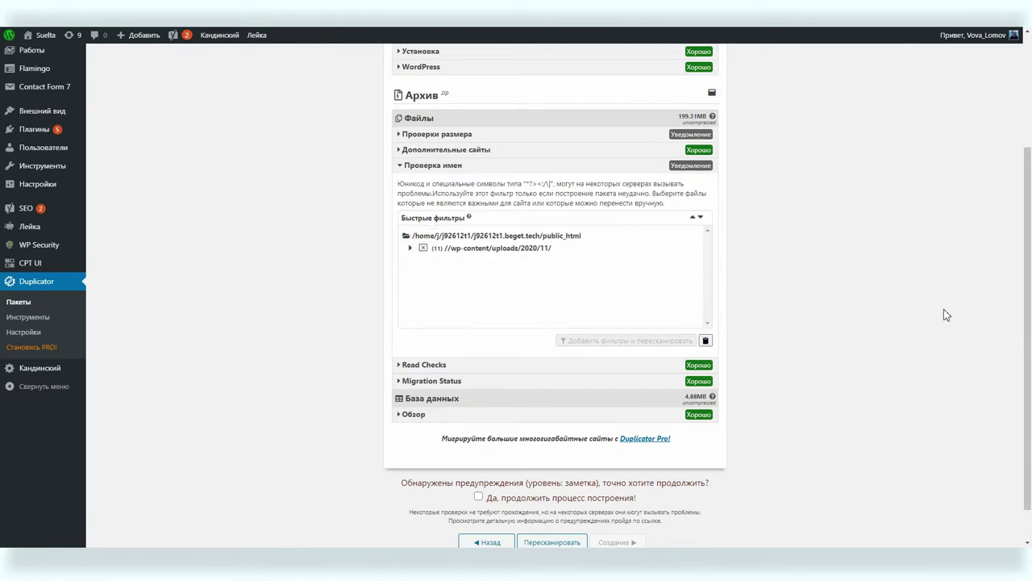
# Step: Accept the scan notices and build the package, and download its installer and archive together, allowing multiple file downloads
pyautogui.scroll(-1, 946, 315)
pyautogui.click(479, 456)
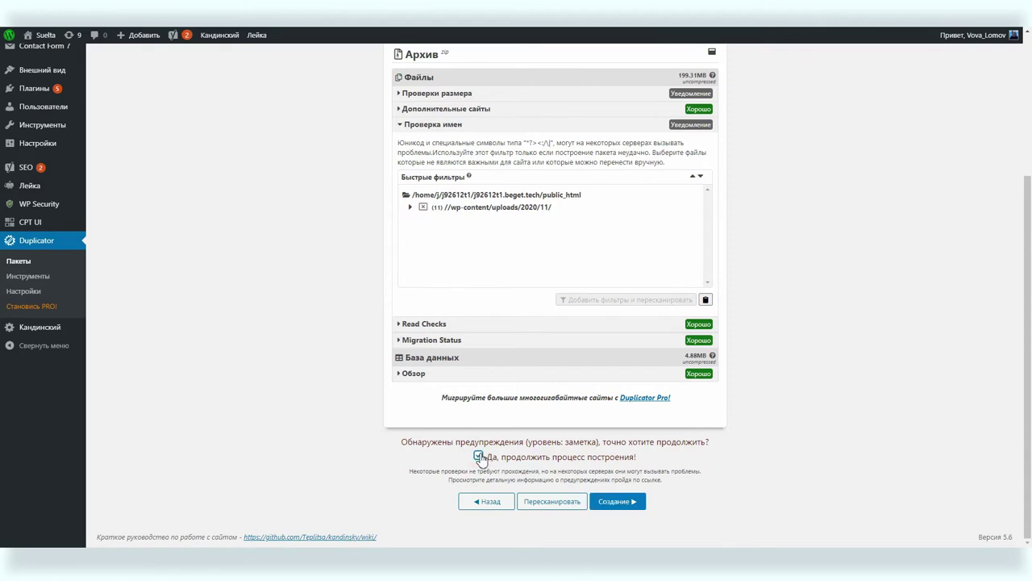
pyautogui.click(615, 502)
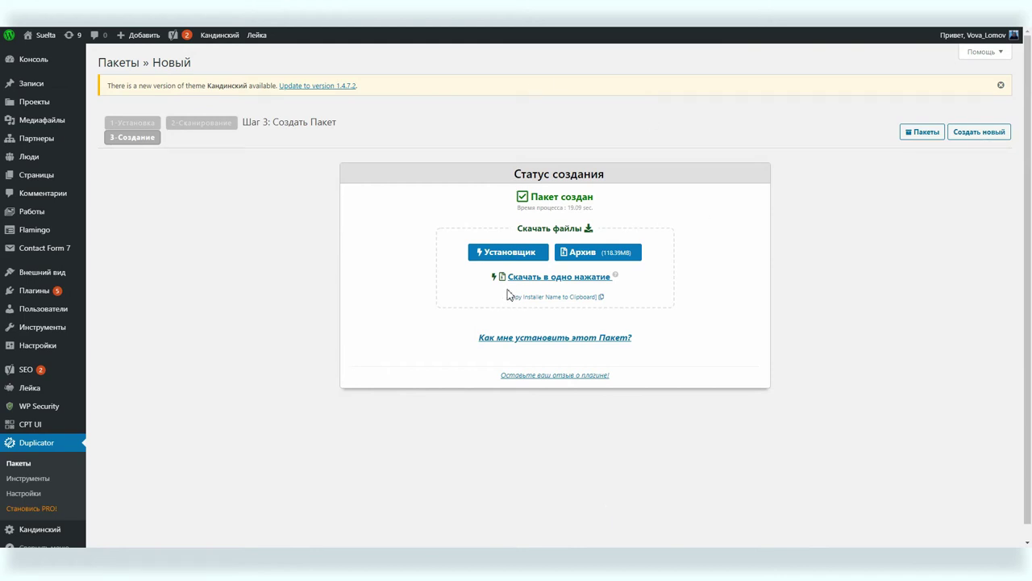
pyautogui.click(542, 276)
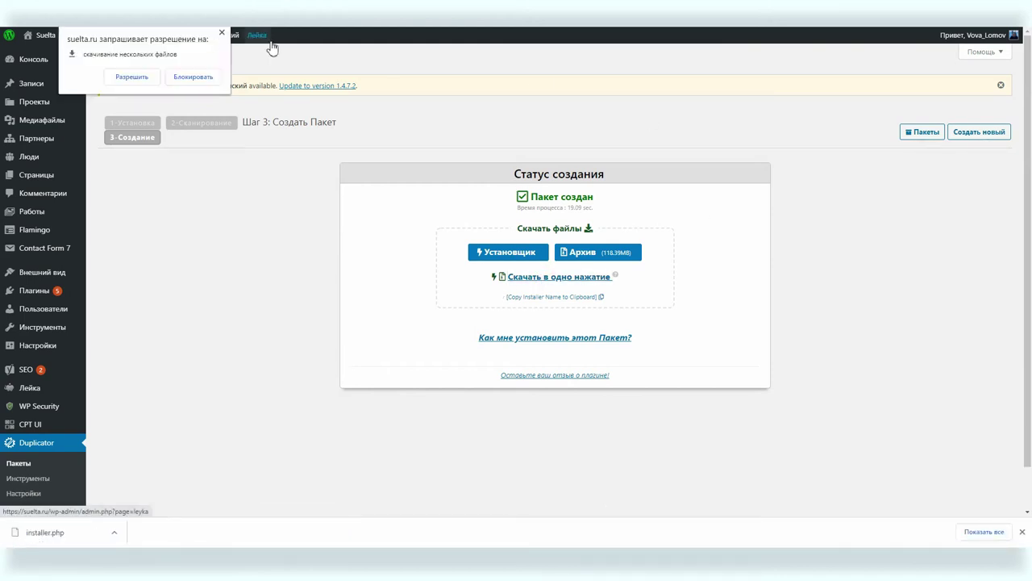
pyautogui.click(140, 81)
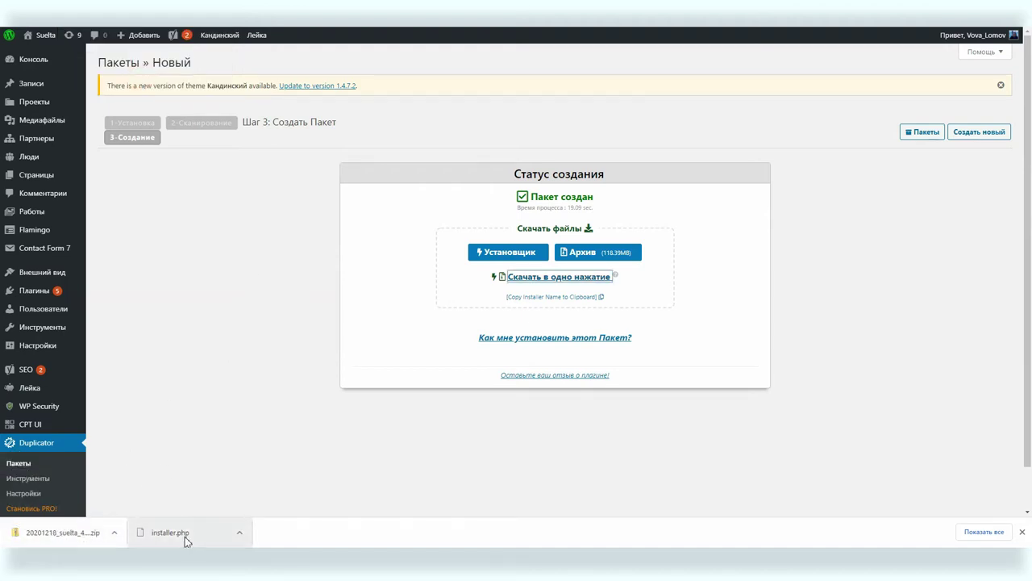
# Step: Switch to Total Commander, open the Downloads folder and select the downloaded archive and the installer file
pyautogui.click(303, 556)
pyautogui.click(664, 76)
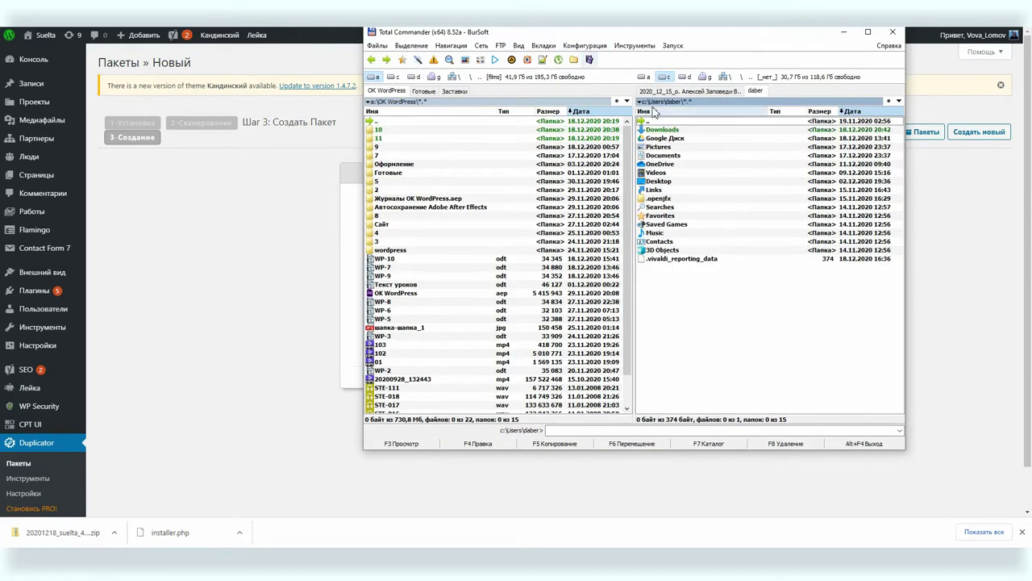
pyautogui.click(660, 146)
pyautogui.keyDown('shift'); pyautogui.click(660, 154); pyautogui.keyUp('shift')
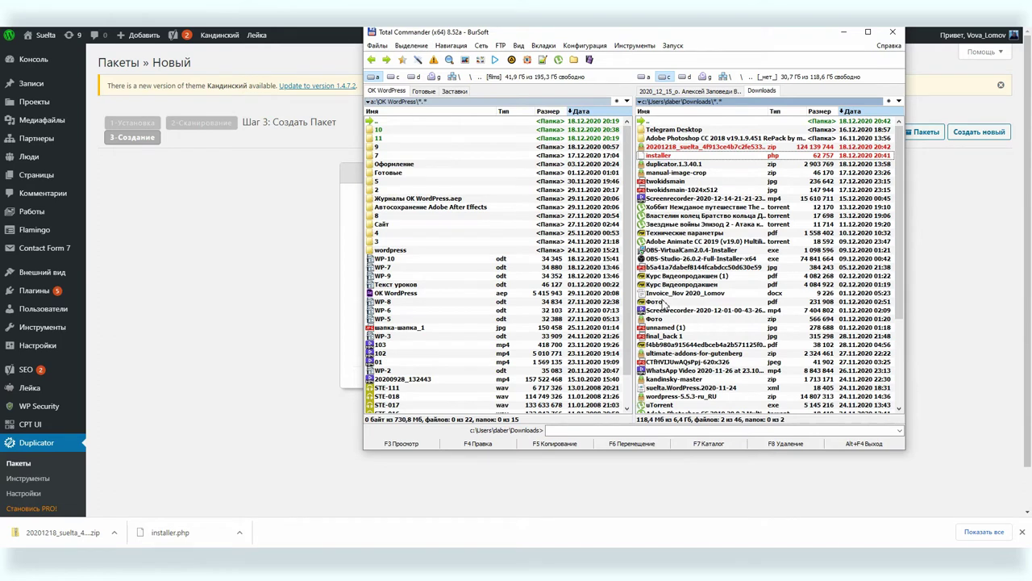
# Step: Connect to the site's saved FTP server in the other file pane and open its public_html folder
pyautogui.click(535, 187)
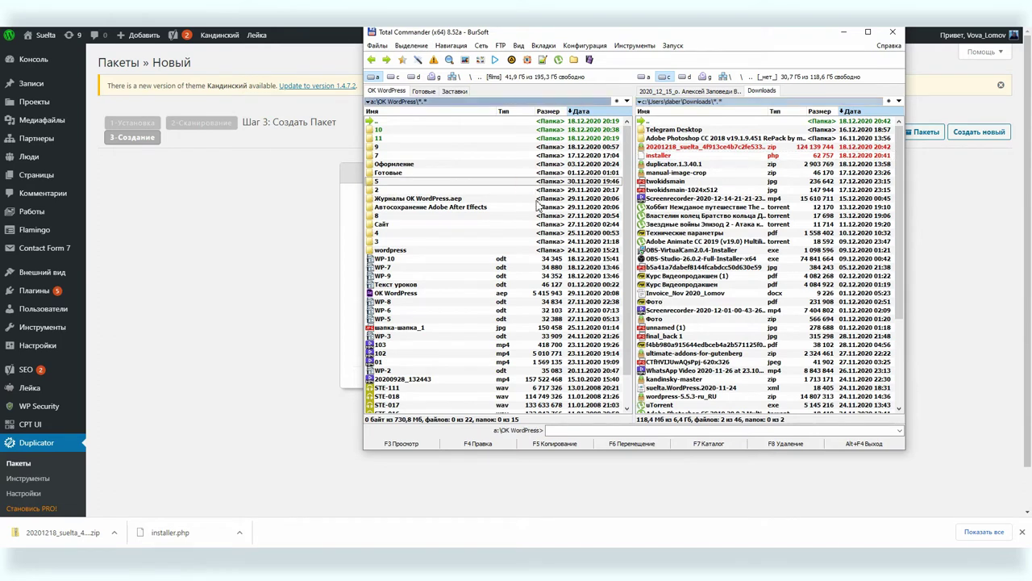
pyautogui.click(518, 46)
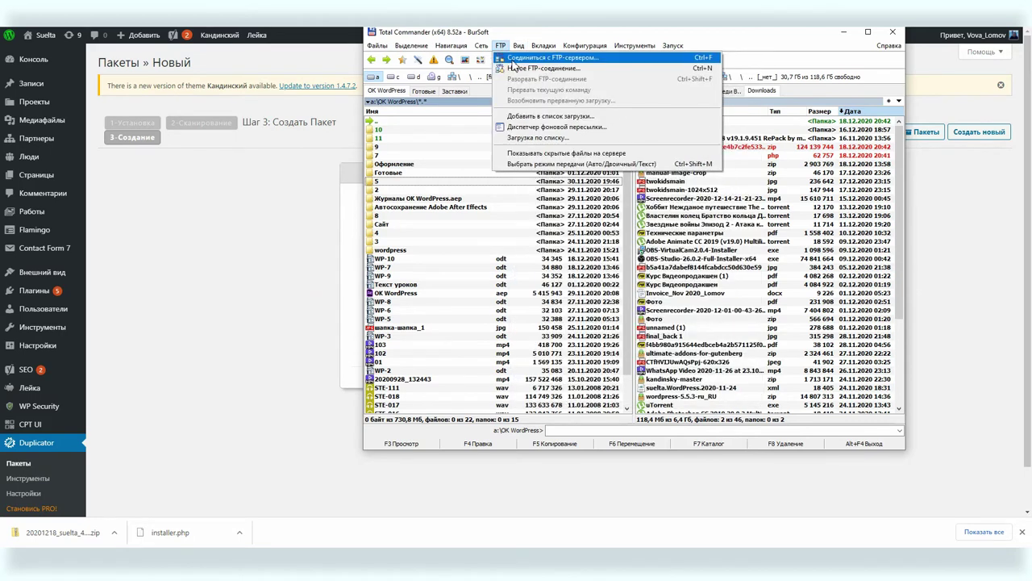
pyautogui.click(540, 57)
pyautogui.click(388, 134)
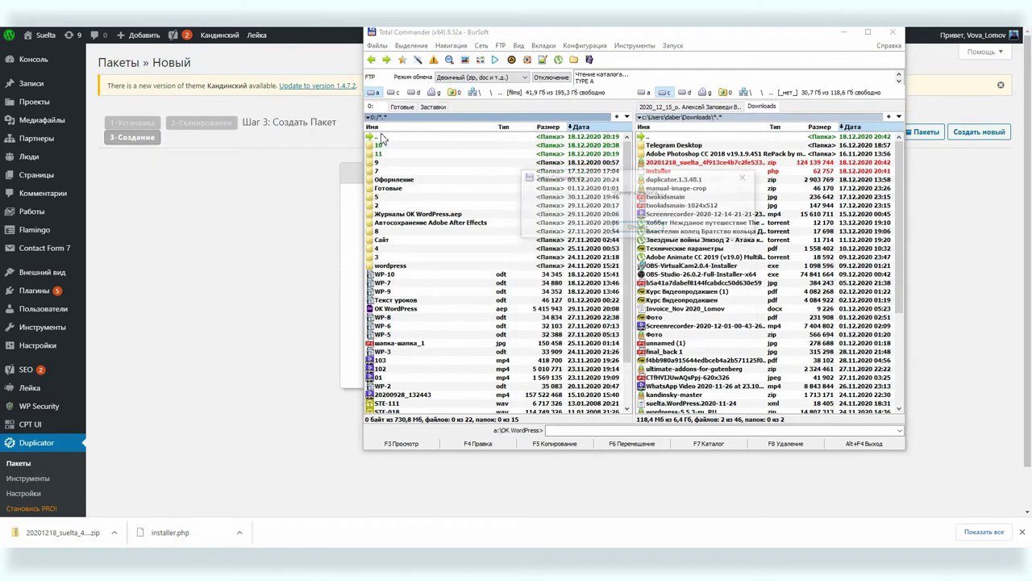
pyautogui.doubleClick(384, 205)
pyautogui.doubleClick(395, 145)
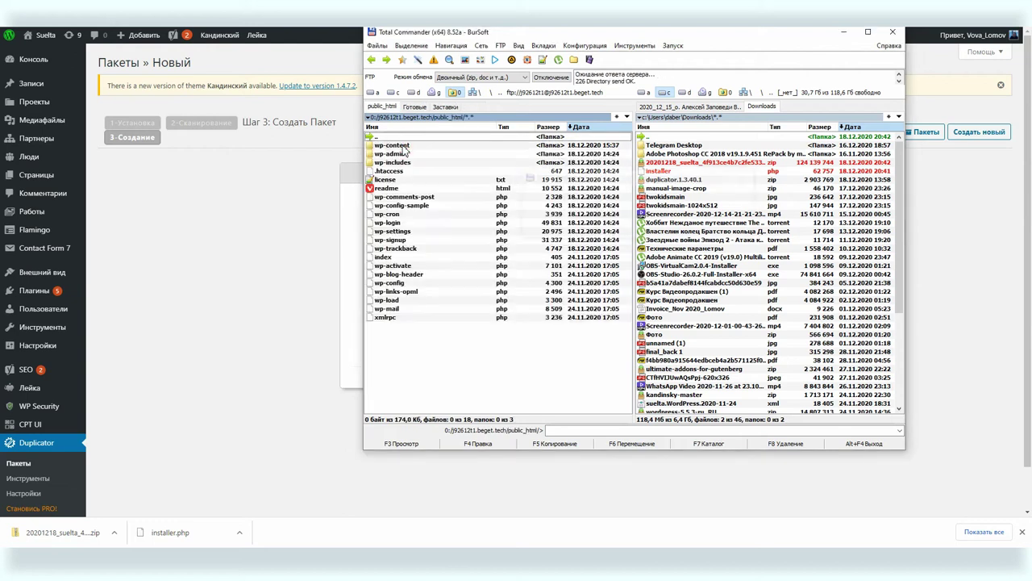
# Step: Select all folders and files in public_html, from wp-content to xmlrpc, and disconnect from the FTP server
pyautogui.keyDown('shift'); pyautogui.click(472, 300); pyautogui.keyUp('shift')
pyautogui.keyDown('shift'); pyautogui.click(501, 316); pyautogui.keyUp('shift')
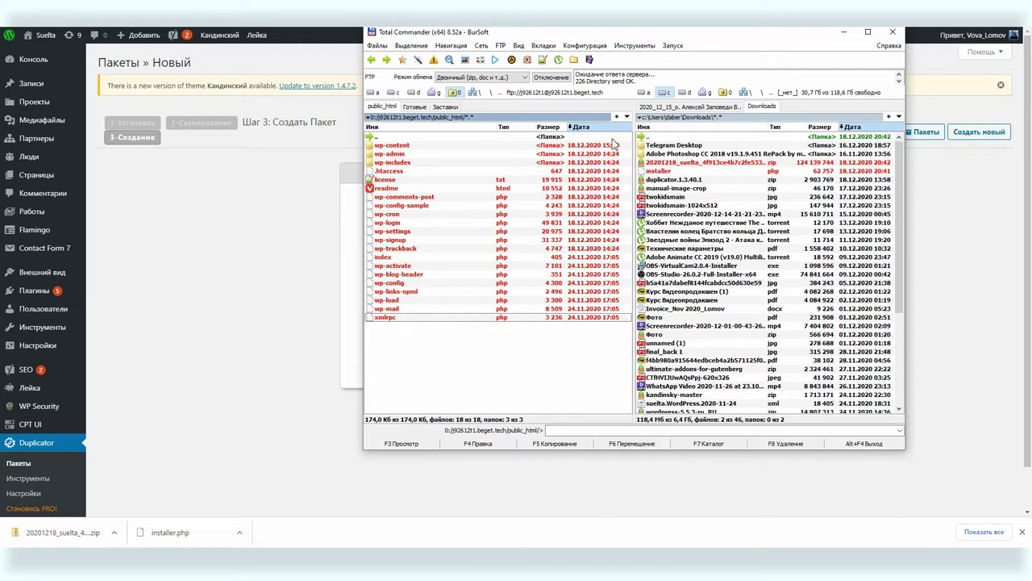
pyautogui.click(551, 79)
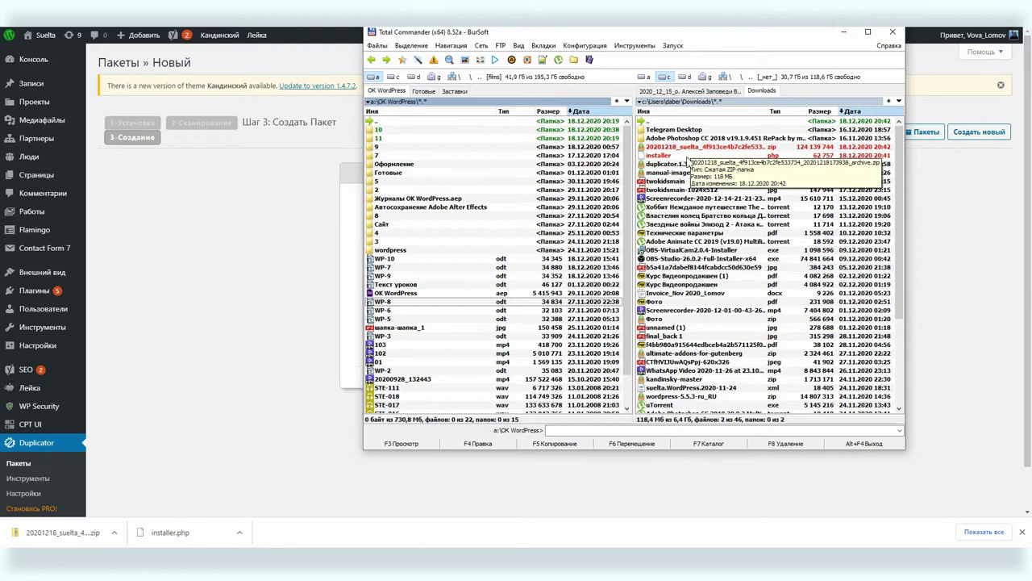
# Step: Switch back to the browser and open the help on how to install the created package
pyautogui.click(128, 354)
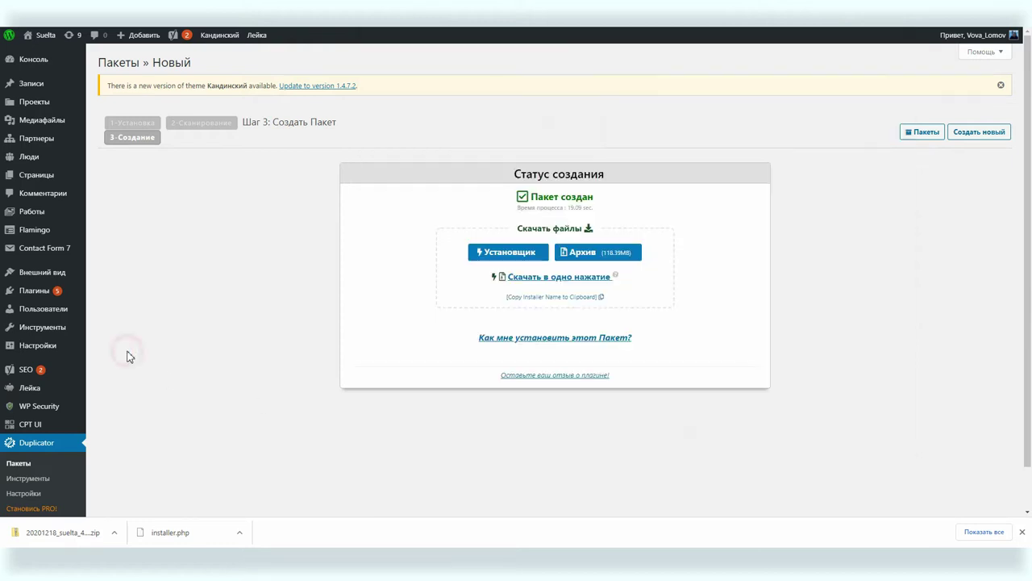
pyautogui.click(525, 339)
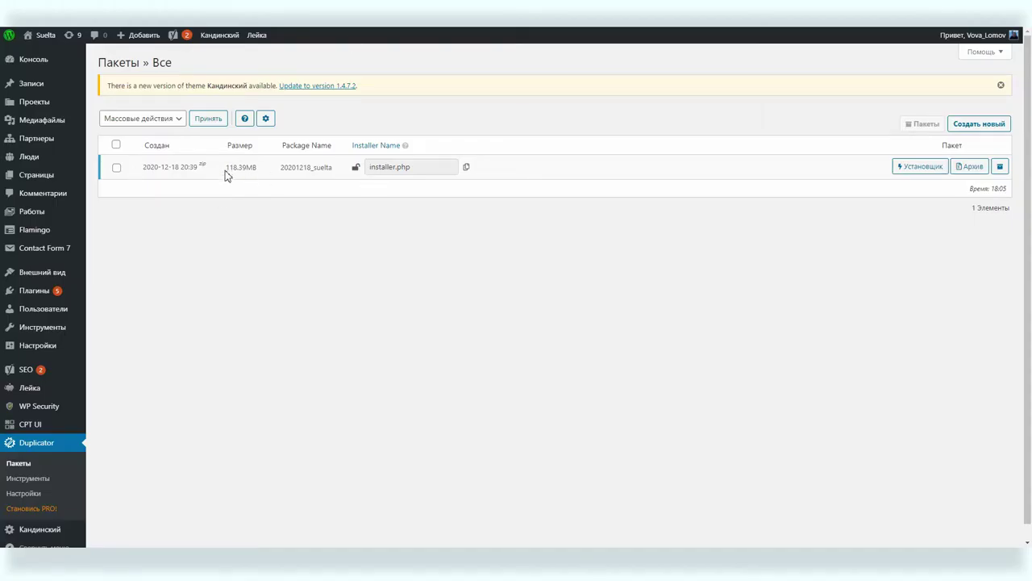
# Step: Delete the 20201218_suelta package from the Duplicator package list with the bulk action and confirm the deletion
pyautogui.moveTo(230, 167); pyautogui.dragTo(263, 174)
pyautogui.click(116, 168)
pyautogui.click(136, 118)
pyautogui.click(134, 142)
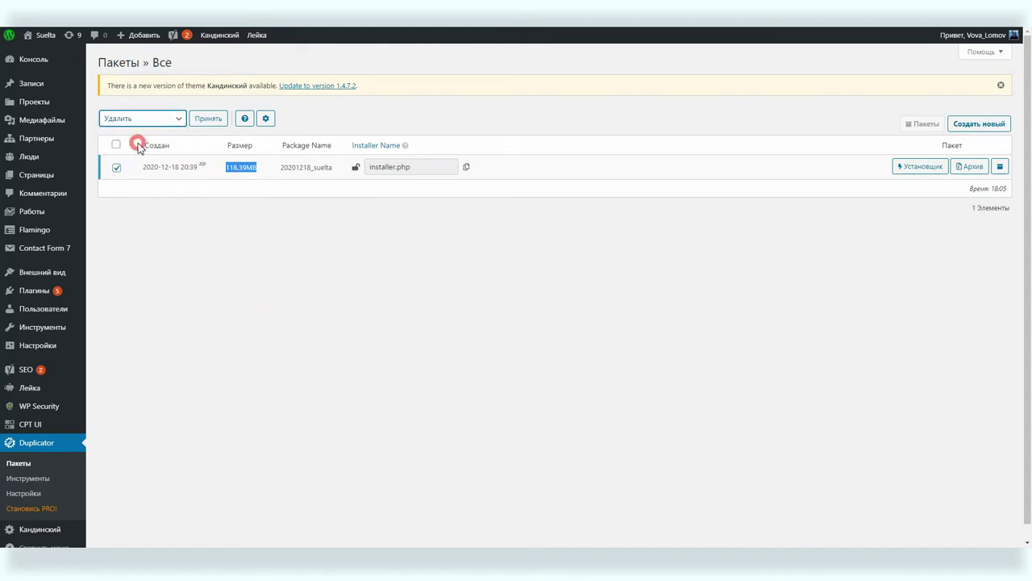
pyautogui.click(210, 121)
pyautogui.click(595, 319)
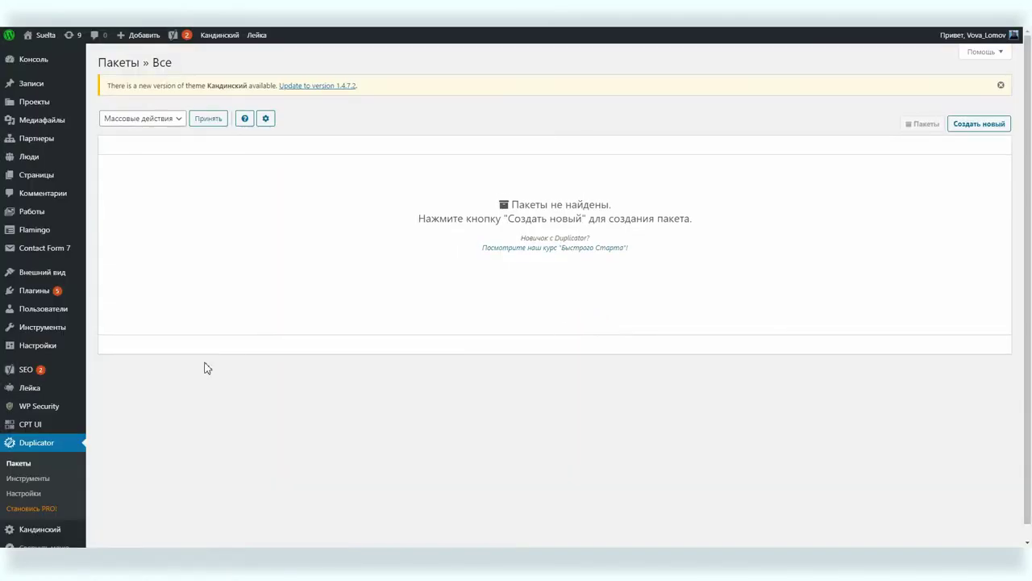
# Step: Return to the WP Security dashboard and open the login lockdown settings from the critical feature status section
pyautogui.click(34, 406)
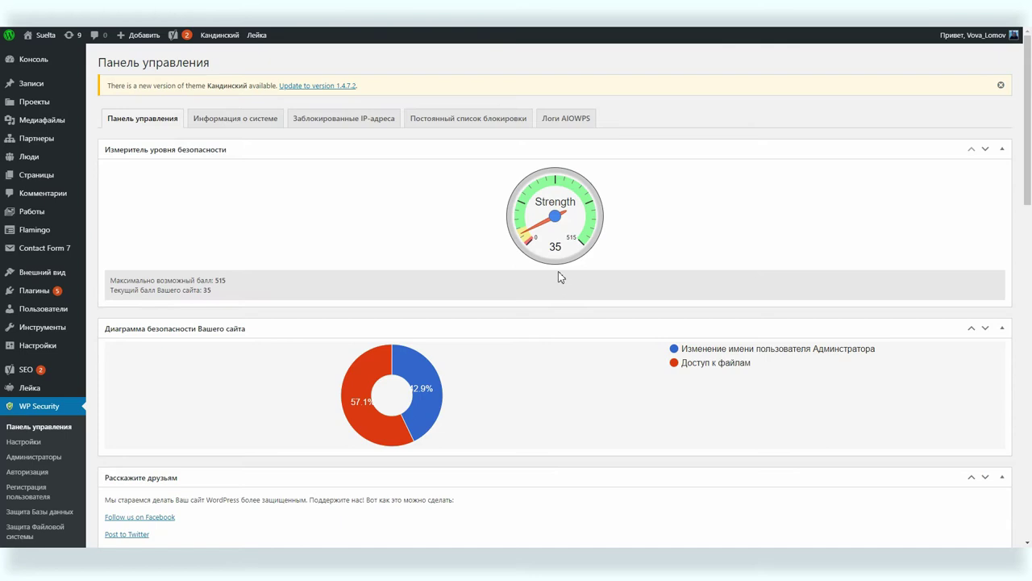
pyautogui.scroll(-5, 560, 275)
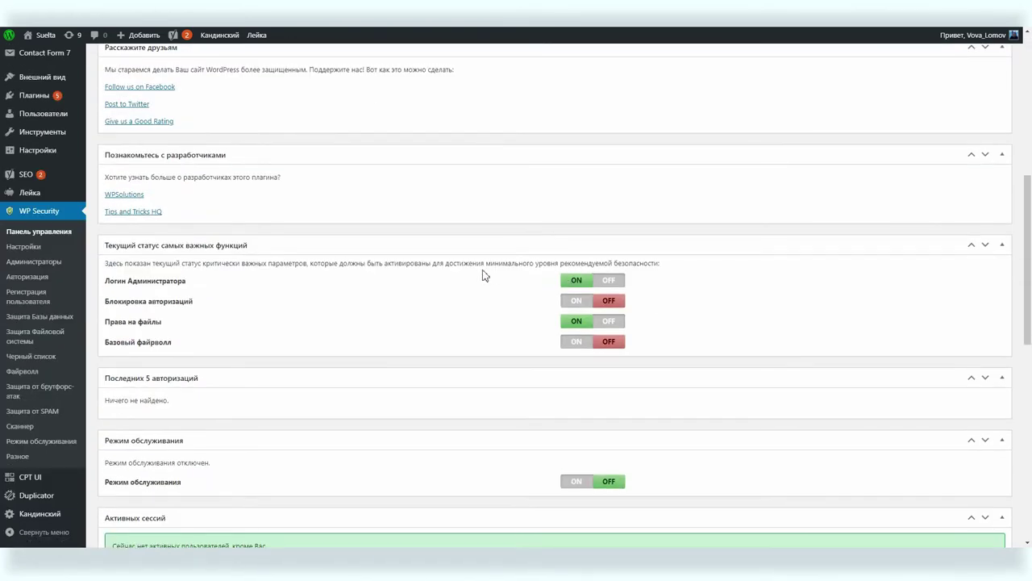
pyautogui.scroll(-1, 484, 275)
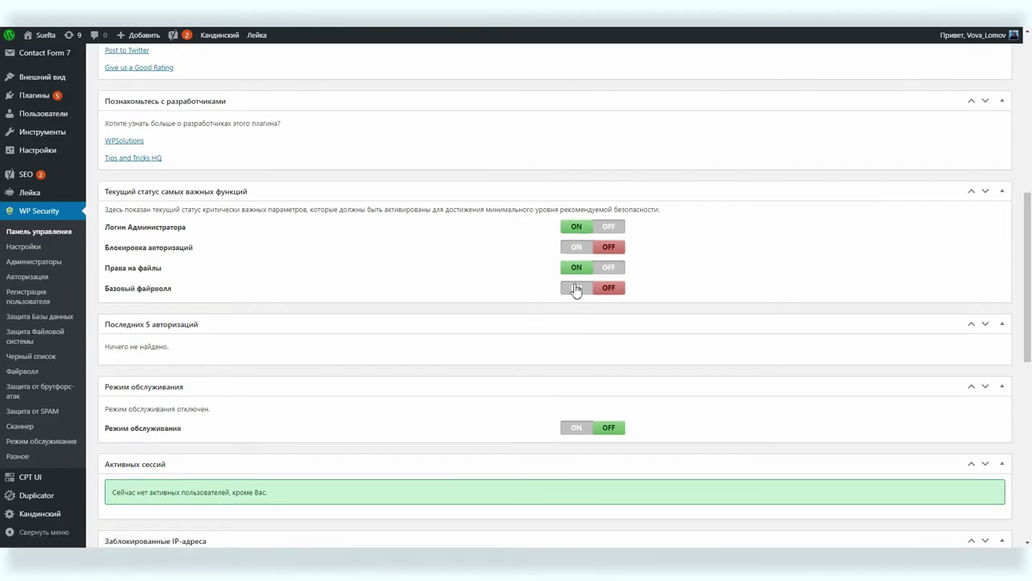
pyautogui.click(581, 247)
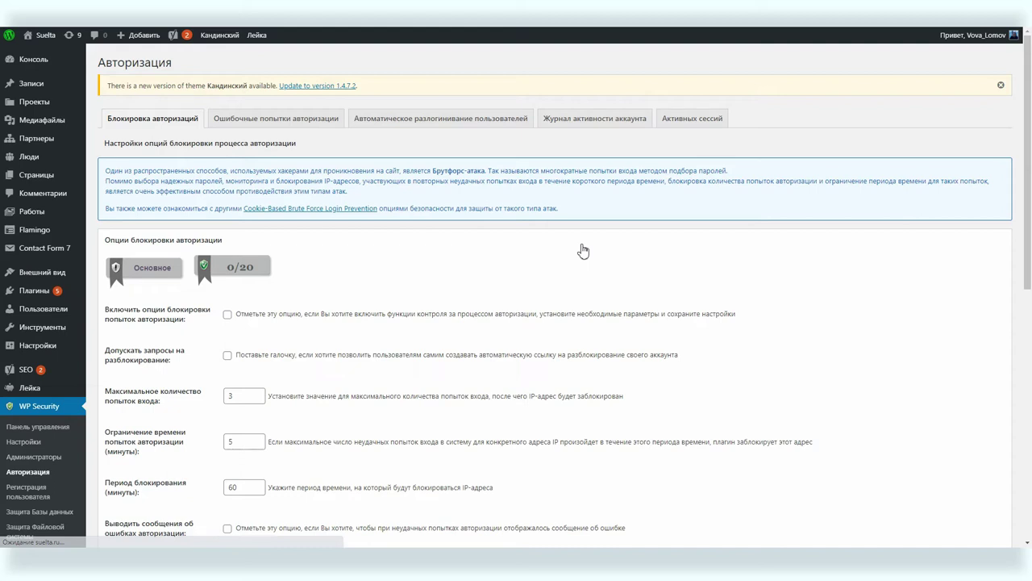
# Step: Enable the login lockdown feature, set the login retry time period to 10 minutes, and save the settings
pyautogui.click(229, 315)
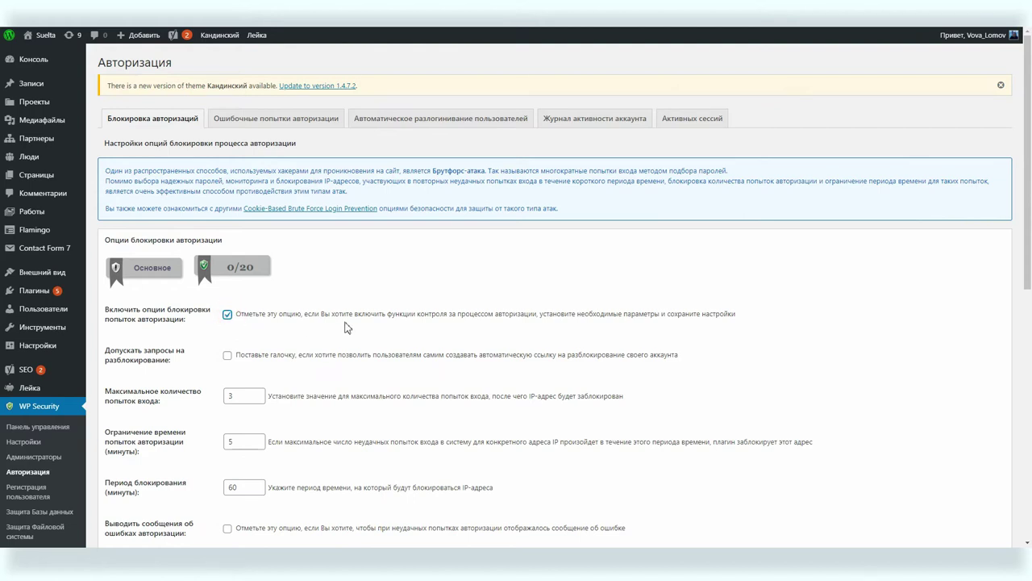
pyautogui.scroll(-2, 349, 327)
pyautogui.scroll(2, 347, 326)
pyautogui.scroll(-3, 338, 282)
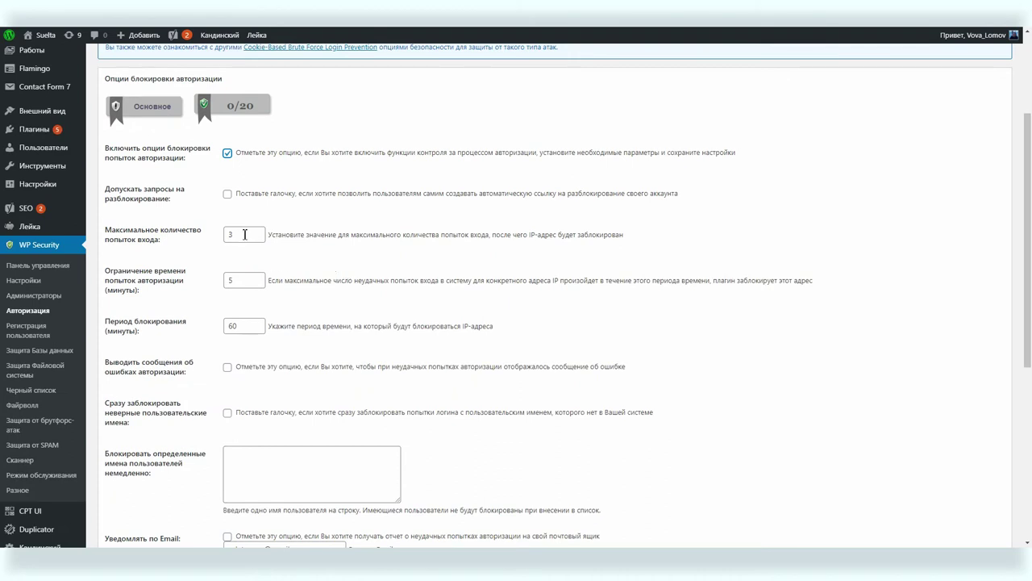
pyautogui.doubleClick(252, 284)
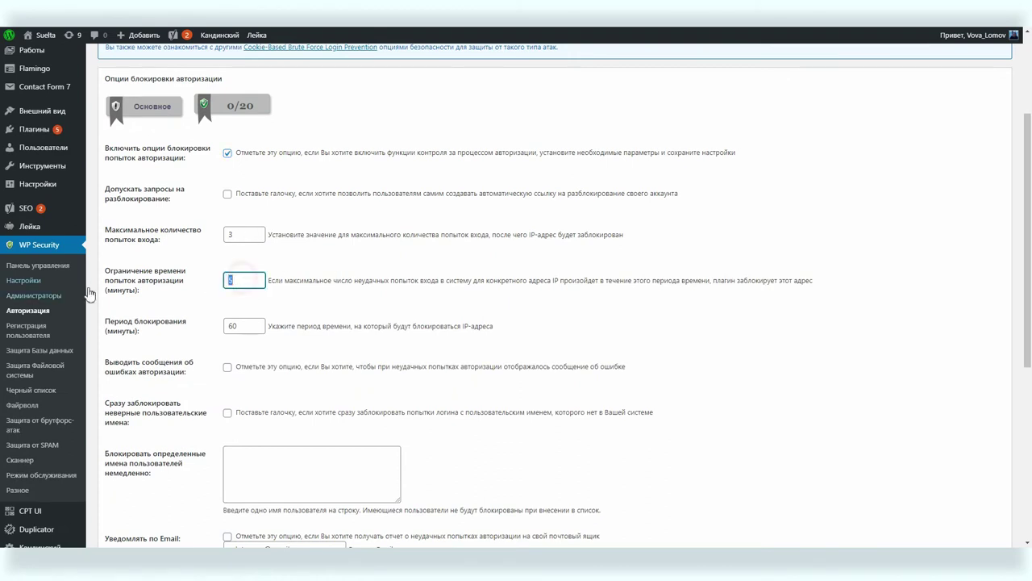
pyautogui.write('10')
pyautogui.click(340, 255)
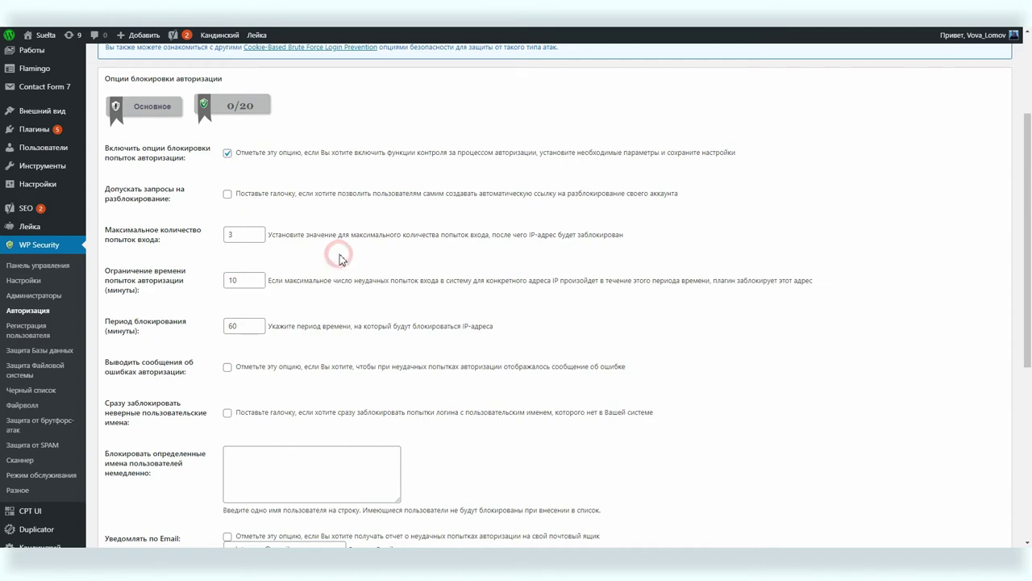
pyautogui.scroll(-5, 340, 255)
pyautogui.click(174, 223)
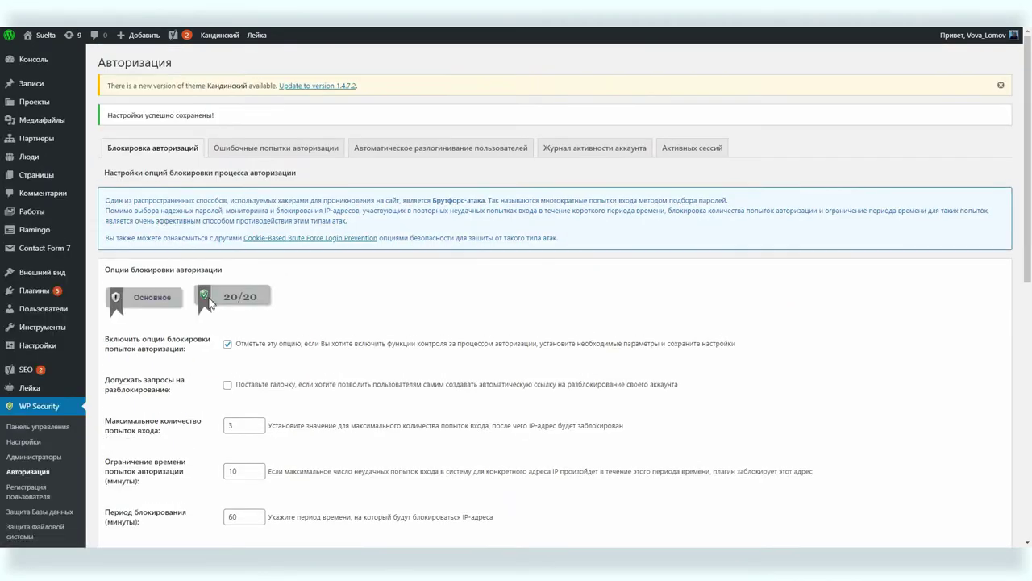
# Step: Return to the WP Security dashboard and open the basic firewall settings from the critical feature status section
pyautogui.click(55, 406)
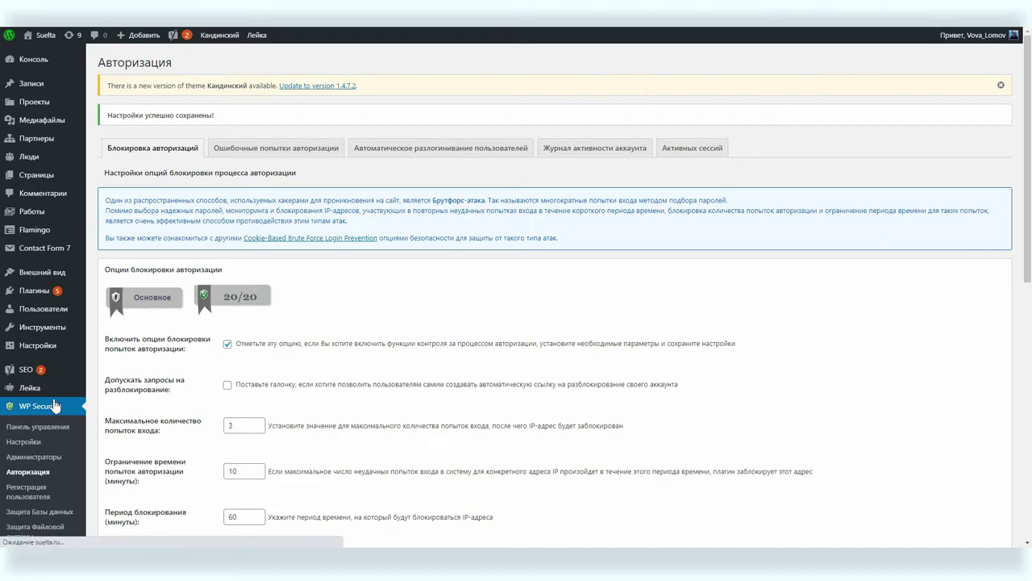
pyautogui.scroll(-6, 416, 396)
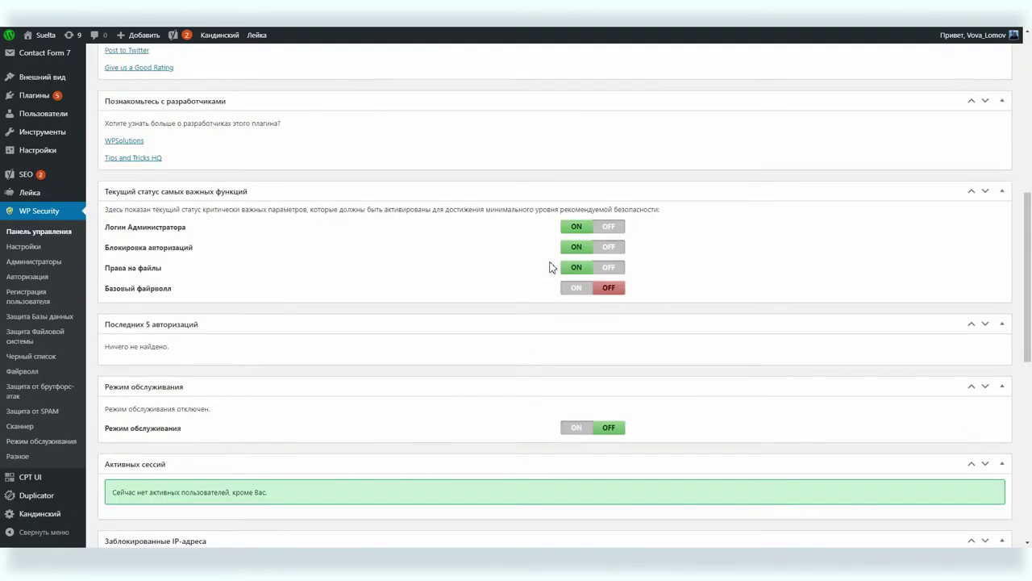
pyautogui.scroll(6, 399, 336)
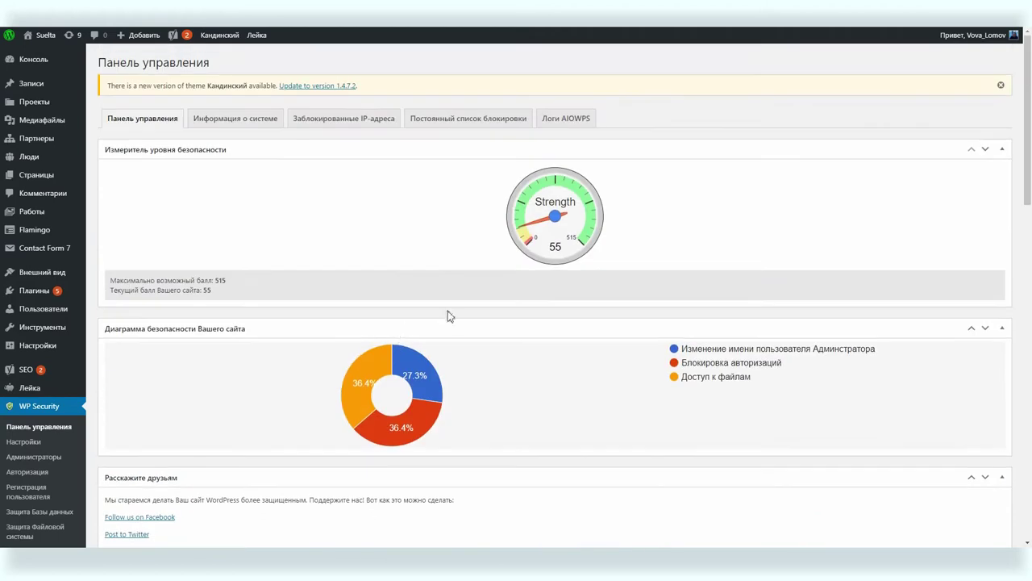
pyautogui.scroll(-5, 547, 349)
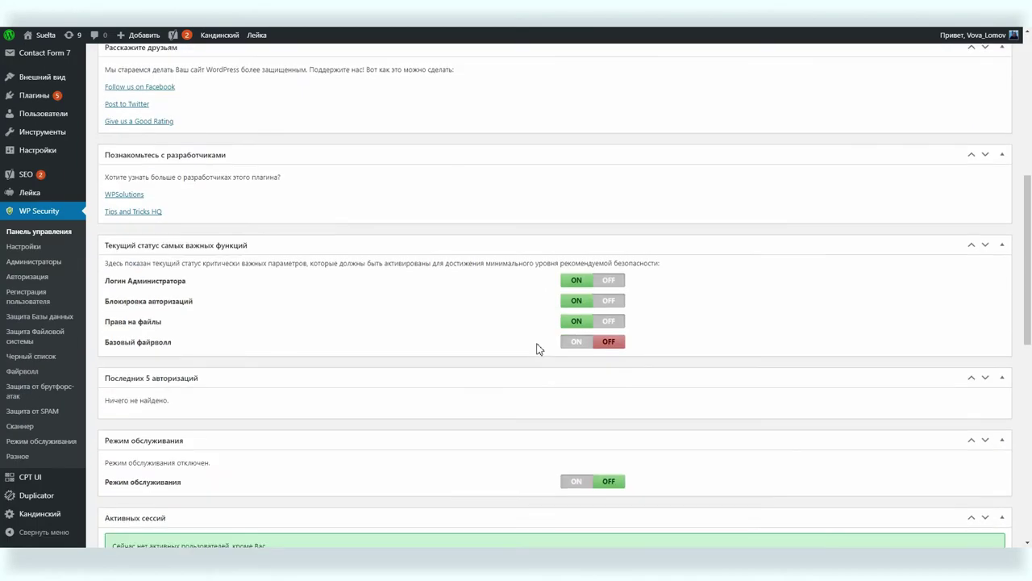
pyautogui.click(577, 341)
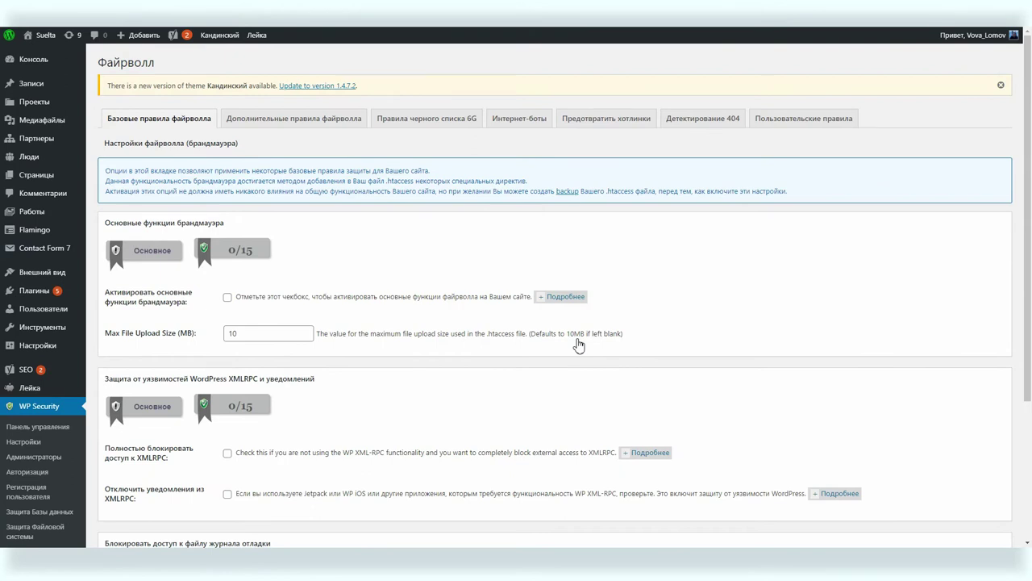
pyautogui.moveTo(392, 178); pyautogui.dragTo(411, 182)
pyautogui.click(421, 181)
# Step: Create a backup of the .htaccess file from the WP Security plugin settings
pyautogui.click(25, 442)
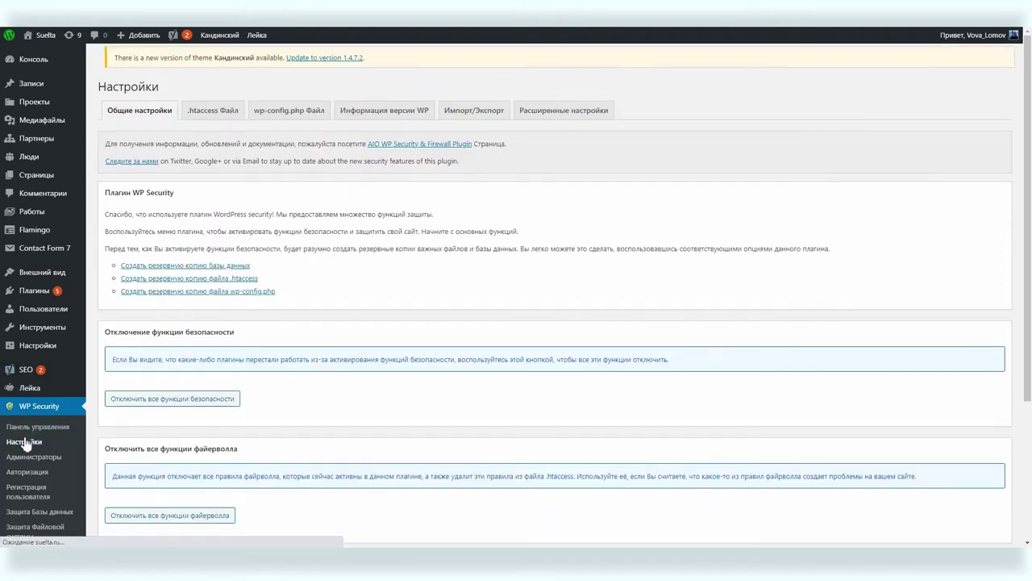
pyautogui.click(214, 117)
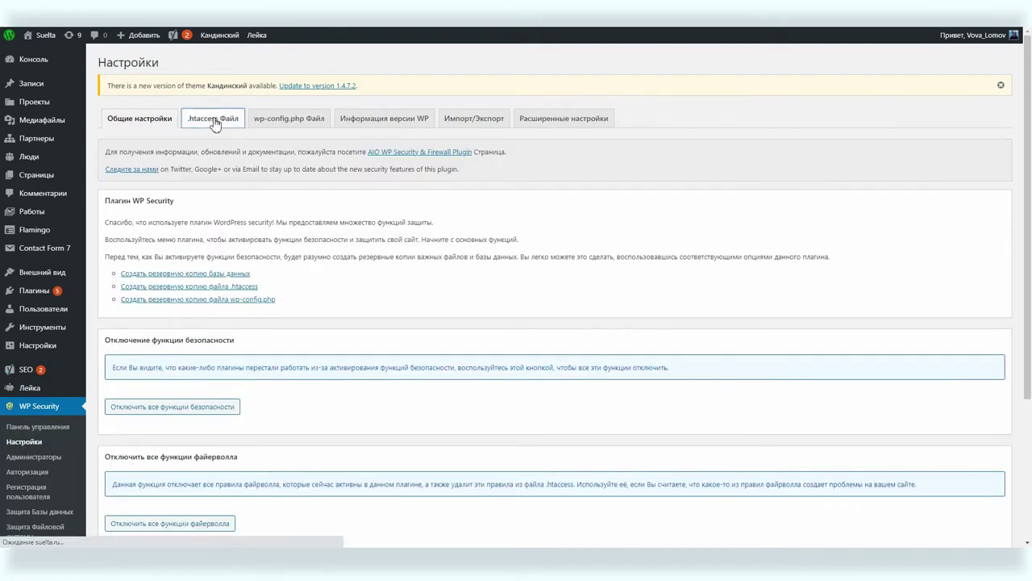
pyautogui.click(192, 256)
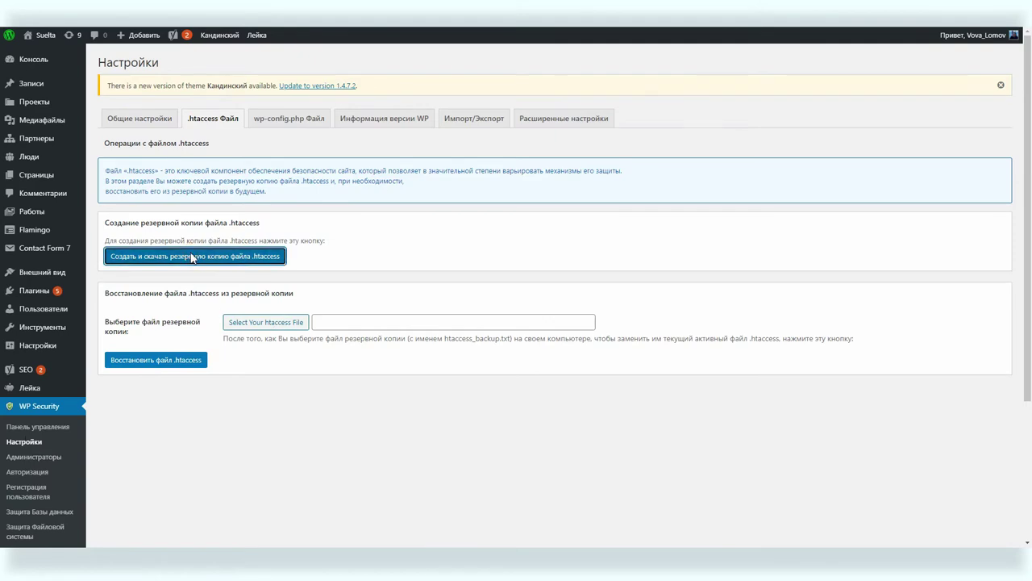
# Step: Switch to Total Commander and look for the .htaccess backup in the server's wp-content/aiowps_backups folder
pyautogui.moveTo(432, 116); pyautogui.dragTo(523, 116)
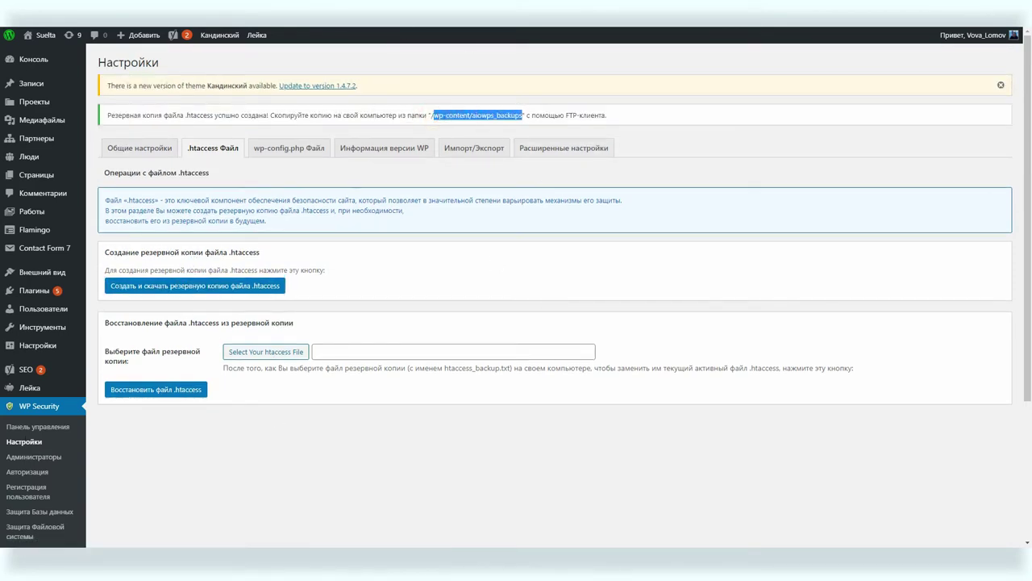
pyautogui.hotkey('alt', 'Tab')
pyautogui.doubleClick(537, 246)
pyautogui.click(645, 219)
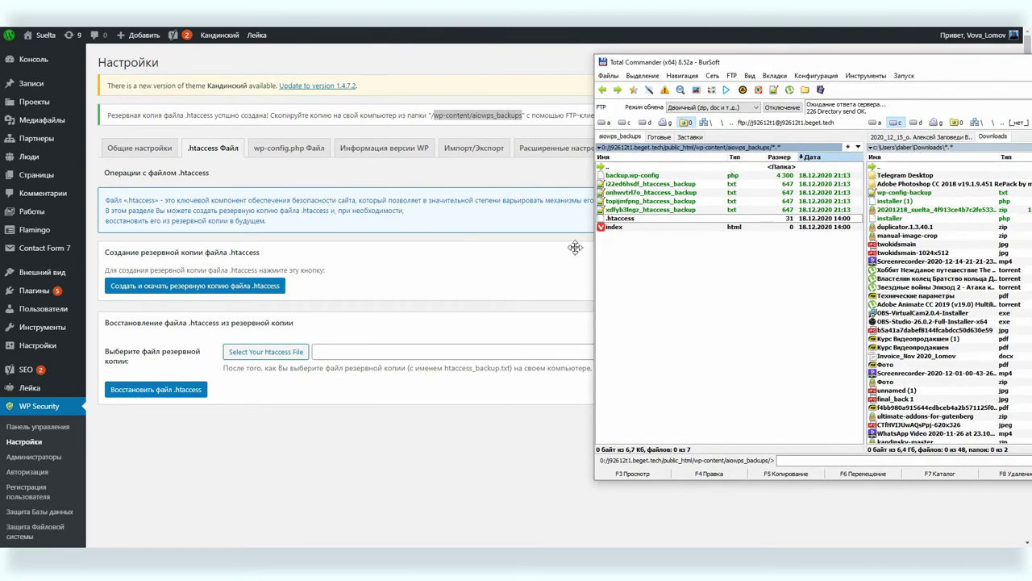
# Step: Back in the browser, create and download a backup of the wp-config.php file, and dismiss the download notice
pyautogui.click(278, 150)
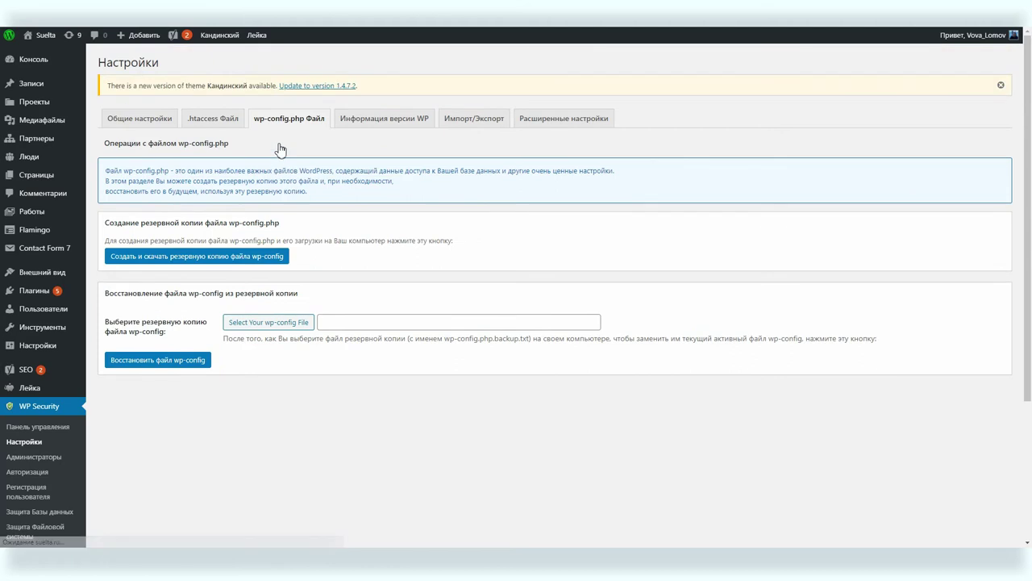
pyautogui.click(121, 258)
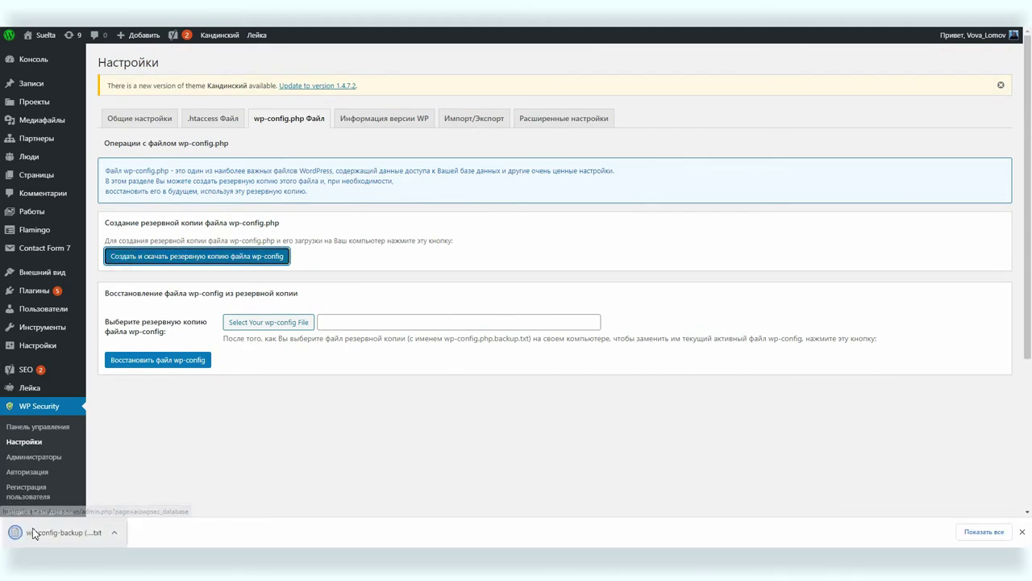
pyautogui.click(1022, 531)
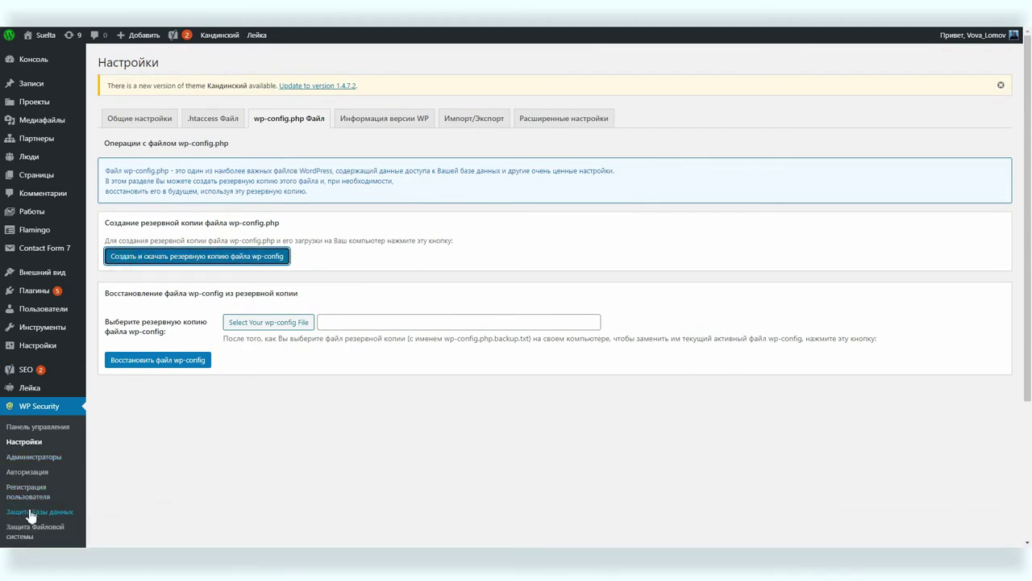
# Step: Enable the basic firewall, complete XMLRPC blocking, XMLRPC pingback disabling and debug.log access blocking, and save the basic firewall rules
pyautogui.scroll(-3, 35, 521)
pyautogui.click(24, 460)
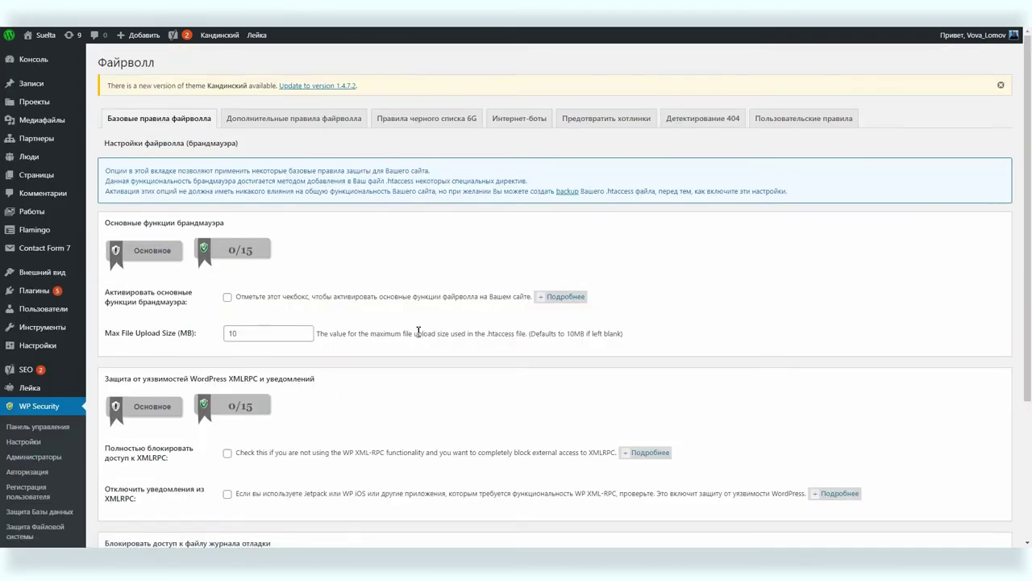
pyautogui.scroll(-1, 418, 332)
pyautogui.click(228, 199)
pyautogui.click(228, 354)
pyautogui.scroll(-1, 233, 355)
pyautogui.click(227, 422)
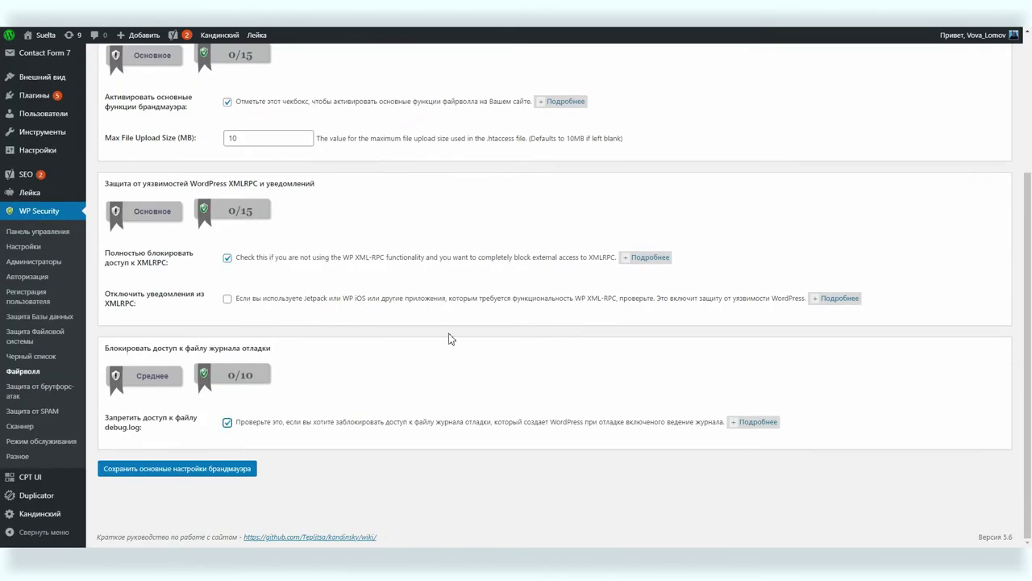
pyautogui.click(188, 466)
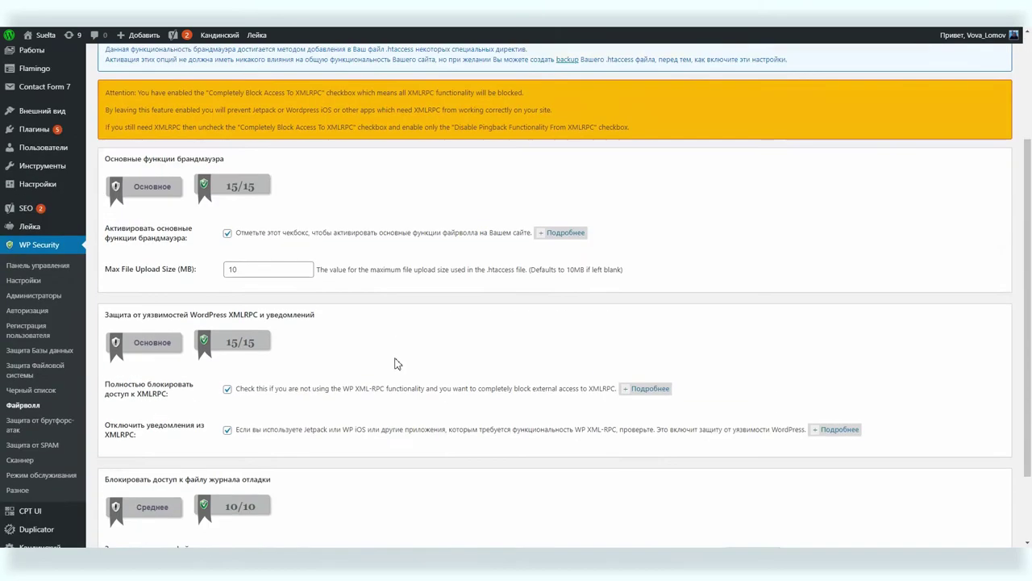
# Step: Enable all additional firewall rules from directory listing, HTTP trace and proxy comments to malicious query strings and character filtering, and save them
pyautogui.click(293, 148)
pyautogui.scroll(-5, 392, 272)
pyautogui.click(227, 136)
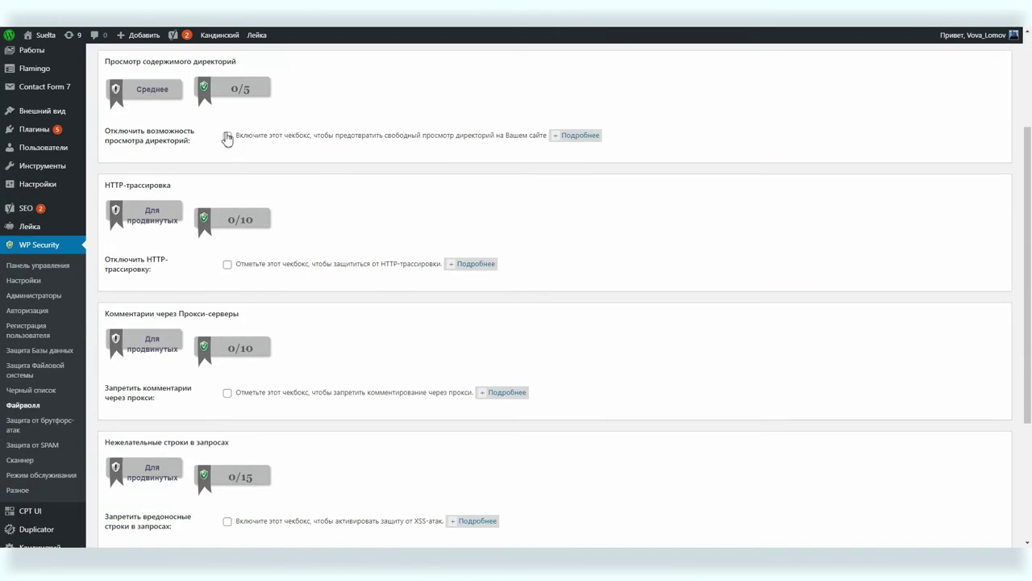
pyautogui.click(227, 263)
pyautogui.scroll(-3, 350, 307)
pyautogui.click(228, 192)
pyautogui.click(227, 321)
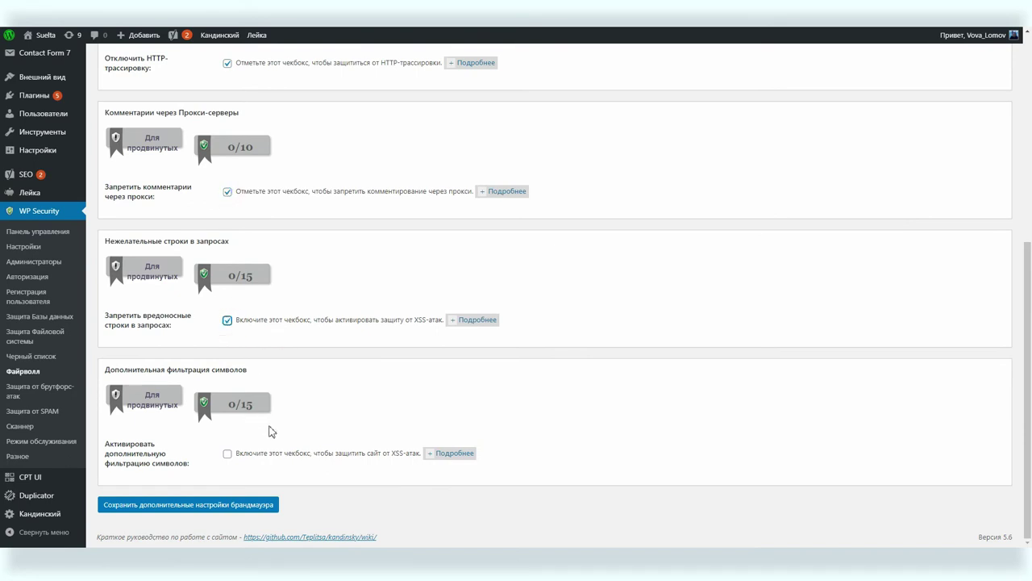
pyautogui.click(227, 453)
pyautogui.click(270, 505)
# Step: Enable both the 6G firewall protection and the legacy 5G protection in the blacklist rules, and save them
pyautogui.click(427, 157)
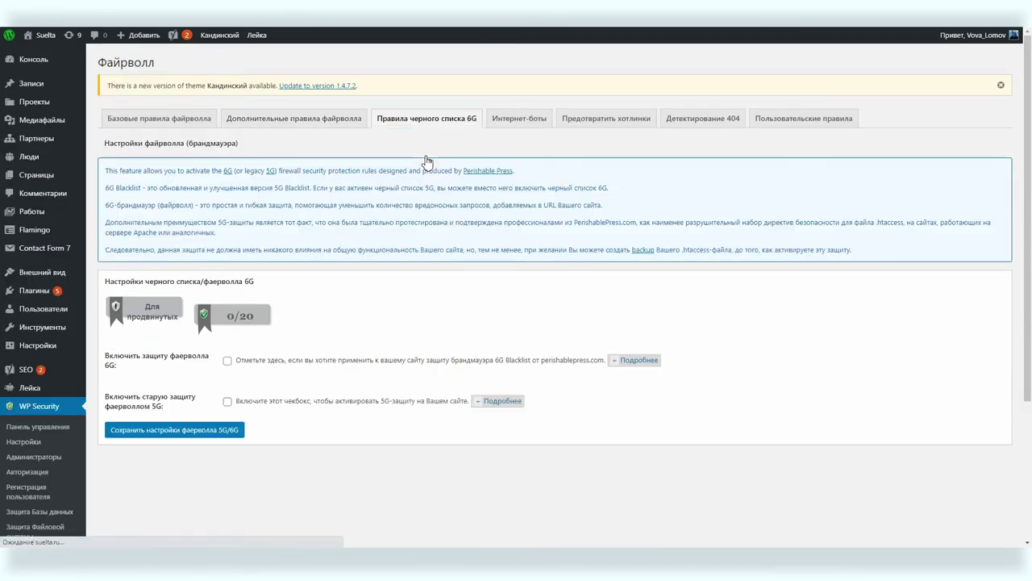
pyautogui.click(228, 361)
pyautogui.click(227, 401)
pyautogui.click(174, 429)
# Step: View the Internet bot settings, and enable and save the prevention of image hotlinking
pyautogui.click(519, 147)
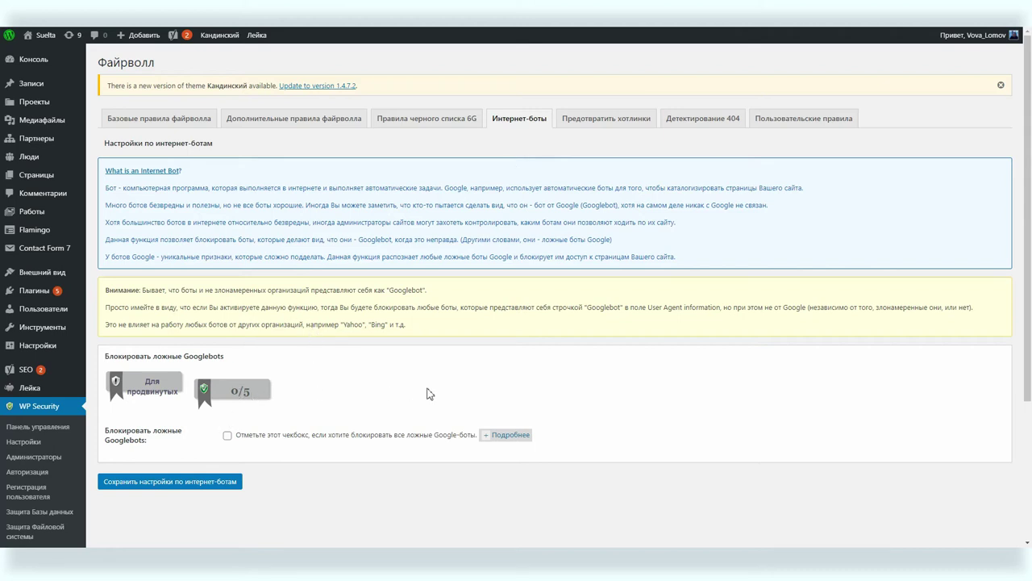
pyautogui.click(590, 120)
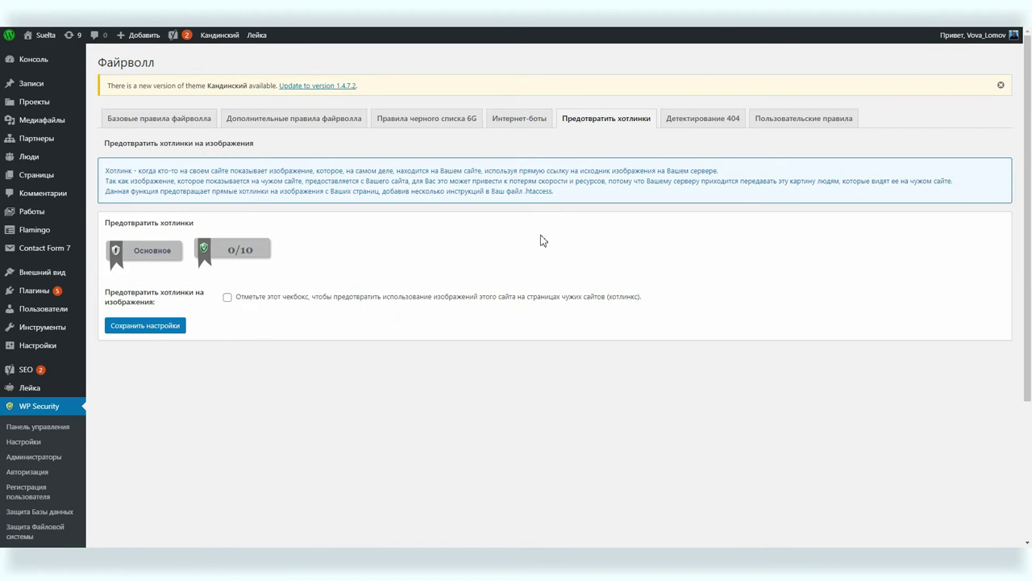
pyautogui.click(228, 298)
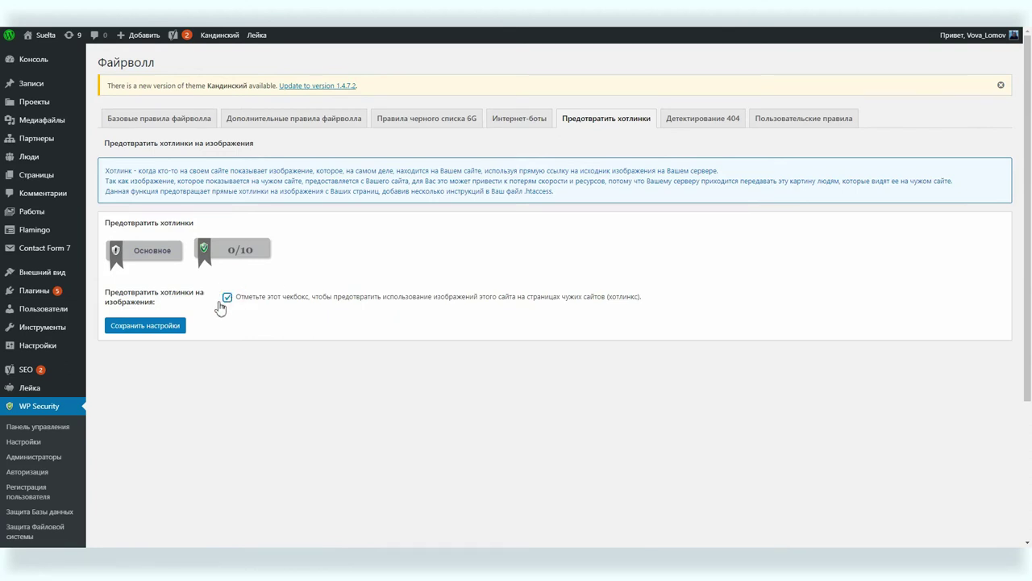
pyautogui.click(179, 326)
# Step: Enable 404 error detection with IP lockout and save the 404 detection settings
pyautogui.click(697, 150)
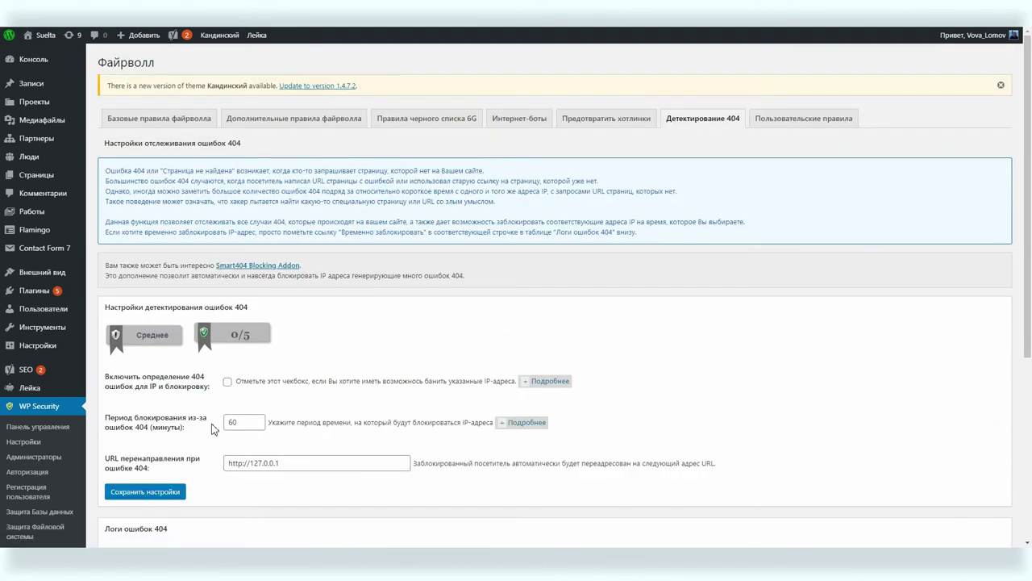
pyautogui.click(228, 382)
pyautogui.click(133, 492)
pyautogui.scroll(-4, 318, 369)
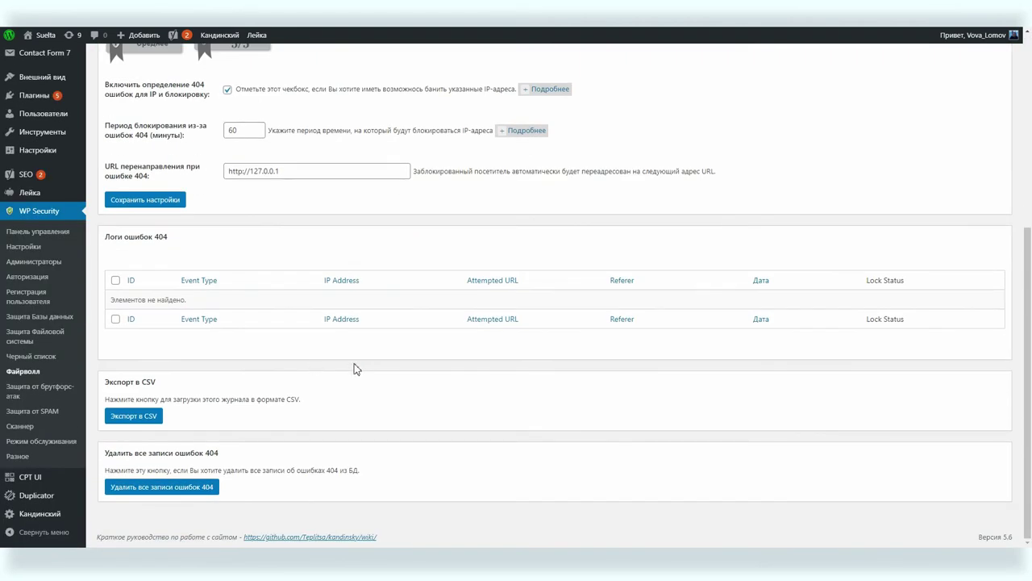
# Step: Return to the WP Security dashboard and check the security strength meter and the critical feature status
pyautogui.scroll(3, 355, 369)
pyautogui.click(37, 284)
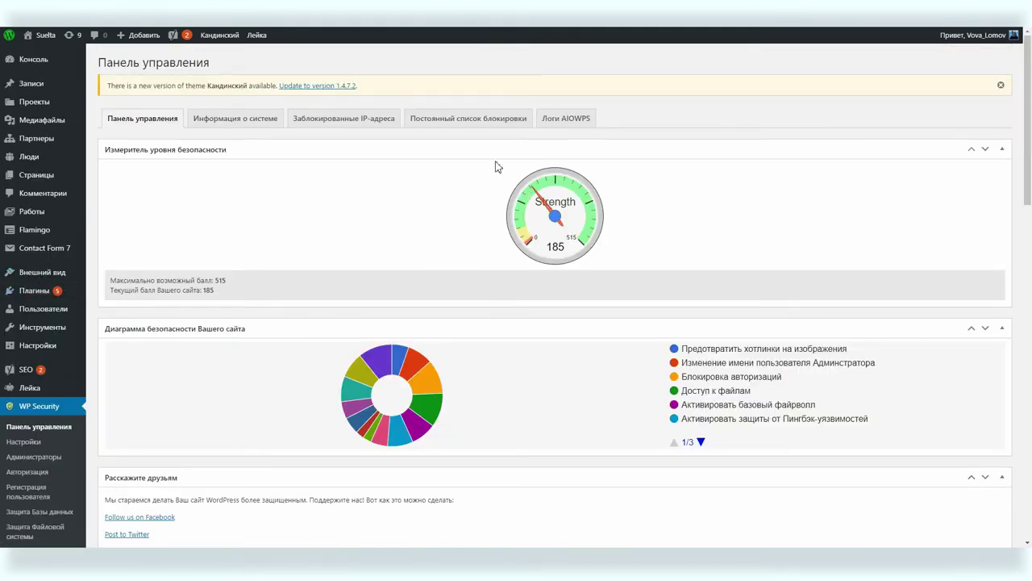
pyautogui.scroll(-3, 502, 255)
pyautogui.scroll(-6, 502, 256)
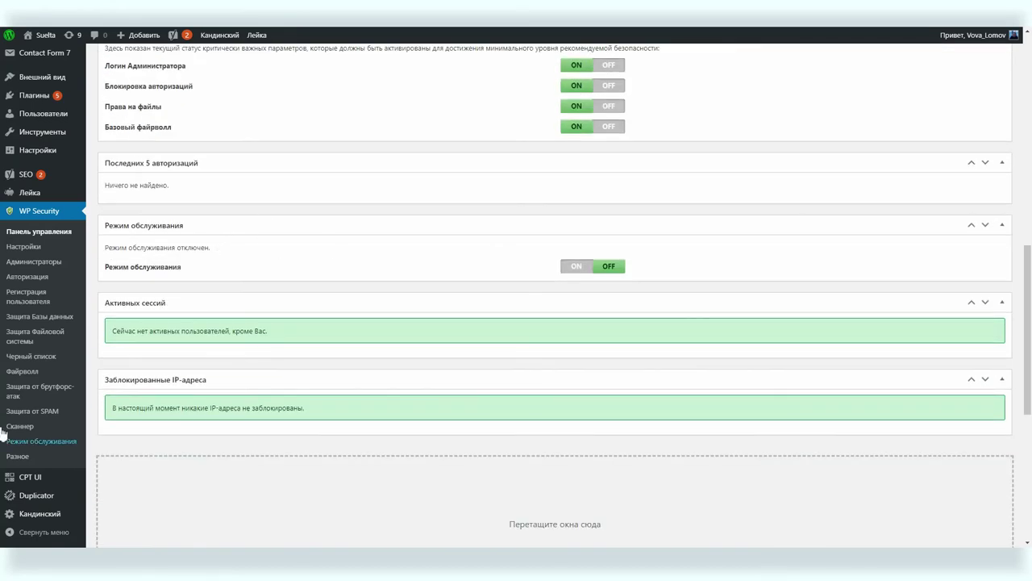
# Step: Change the database table prefix to sdfr54fr in the database security settings
pyautogui.click(24, 320)
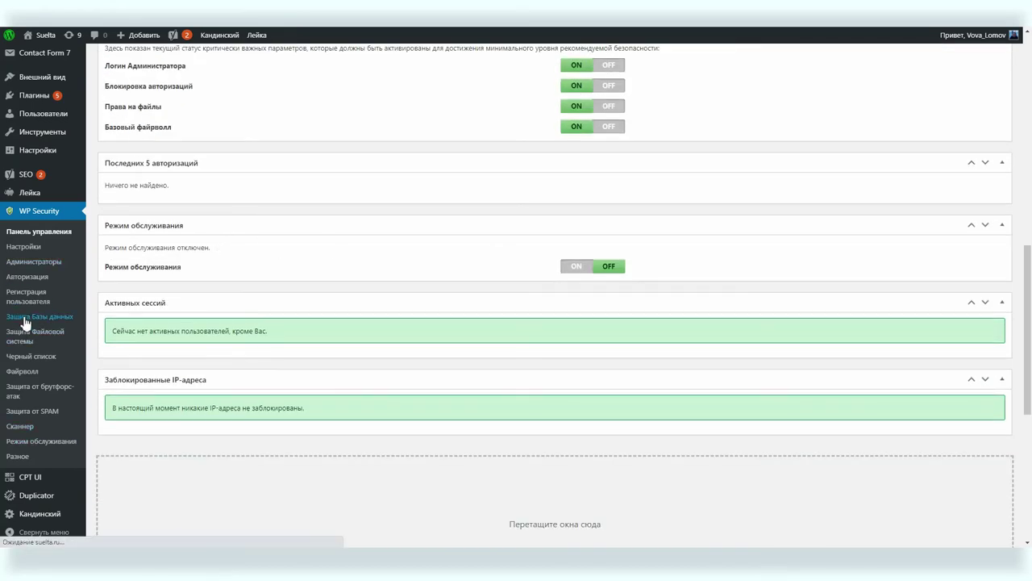
pyautogui.click(252, 393)
pyautogui.write('sdfr54fr')
pyautogui.click(153, 418)
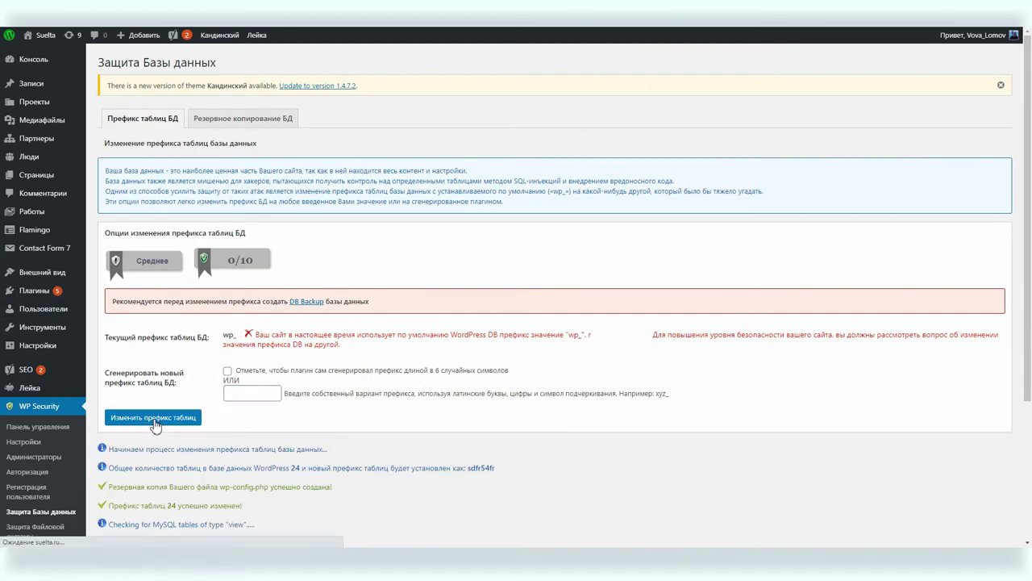
# Step: Open the file system security scan and apply the recommended 0640 permissions to wp-config.php
pyautogui.scroll(-3, 271, 402)
pyautogui.click(22, 338)
pyautogui.scroll(-2, 468, 266)
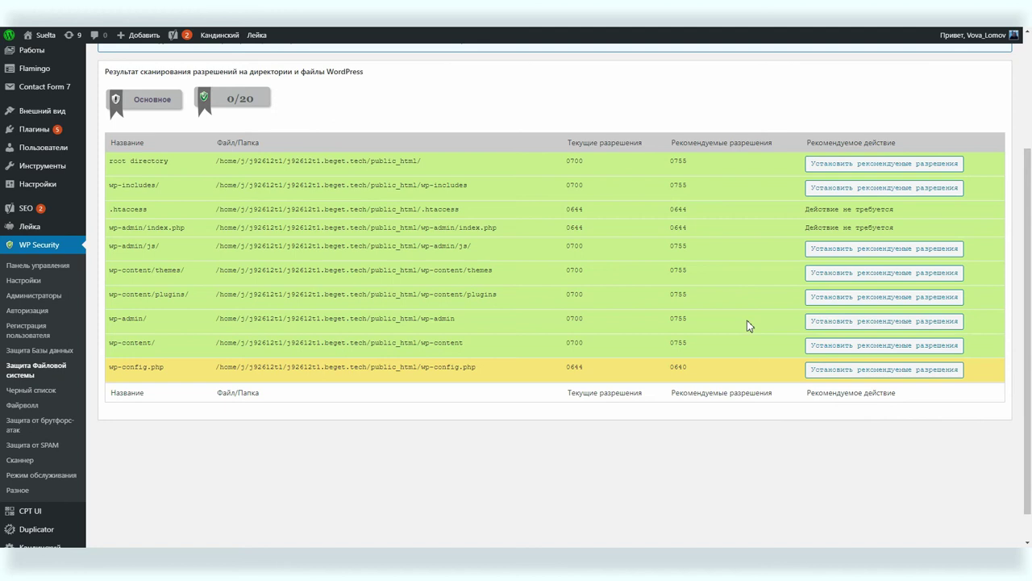
pyautogui.click(849, 371)
pyautogui.scroll(-3, 700, 326)
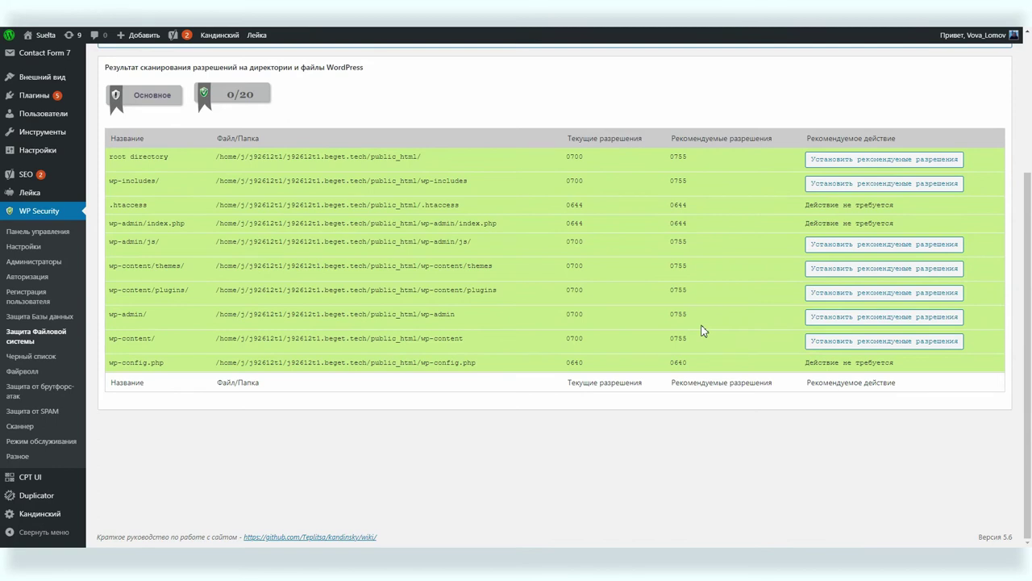
# Step: Disable PHP file editing from the admin panel and save, and save the WP file access protection settings
pyautogui.scroll(2, 701, 331)
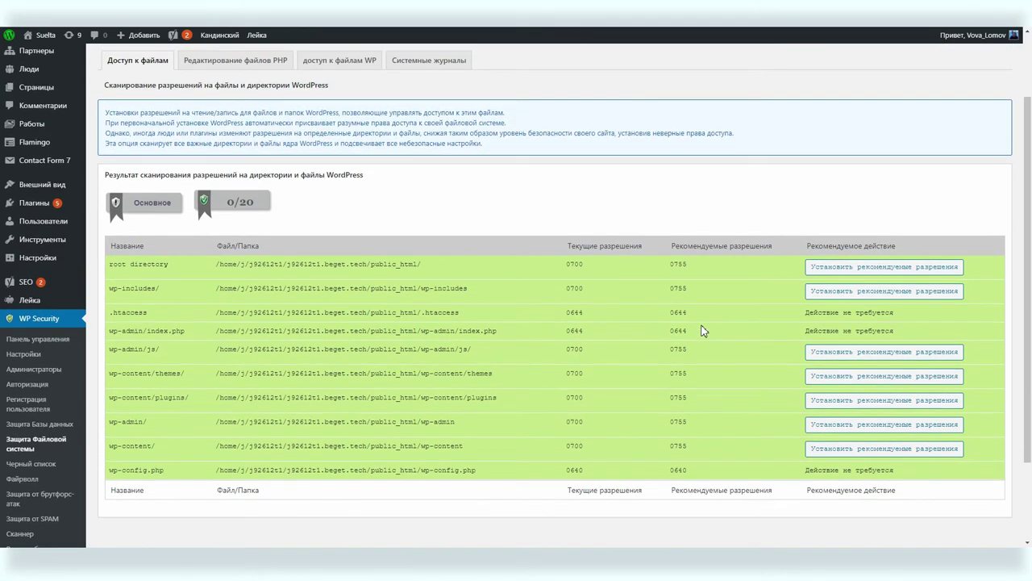
pyautogui.click(236, 60)
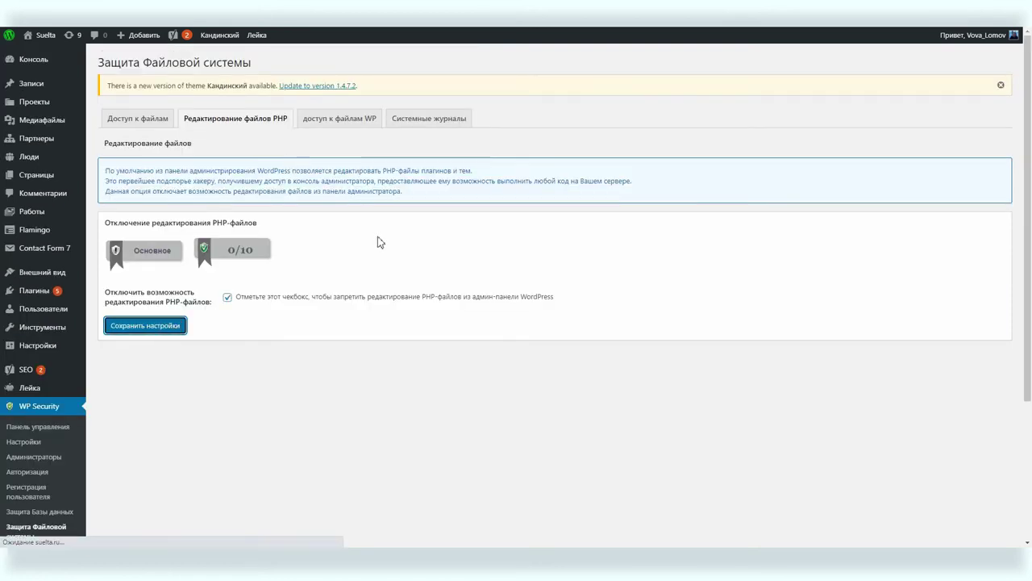
pyautogui.click(339, 118)
pyautogui.click(145, 341)
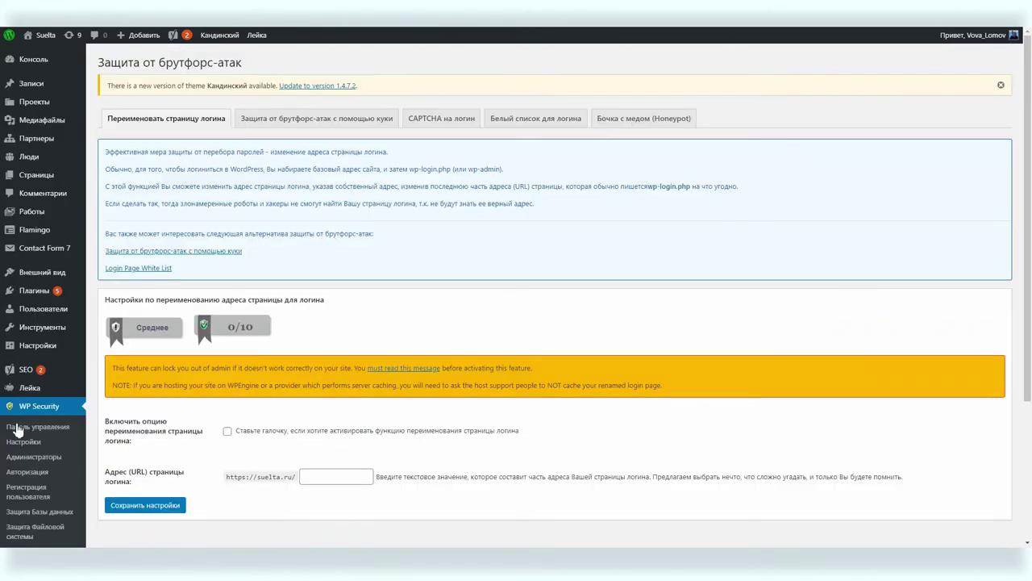
pyautogui.scroll(-2, 161, 428)
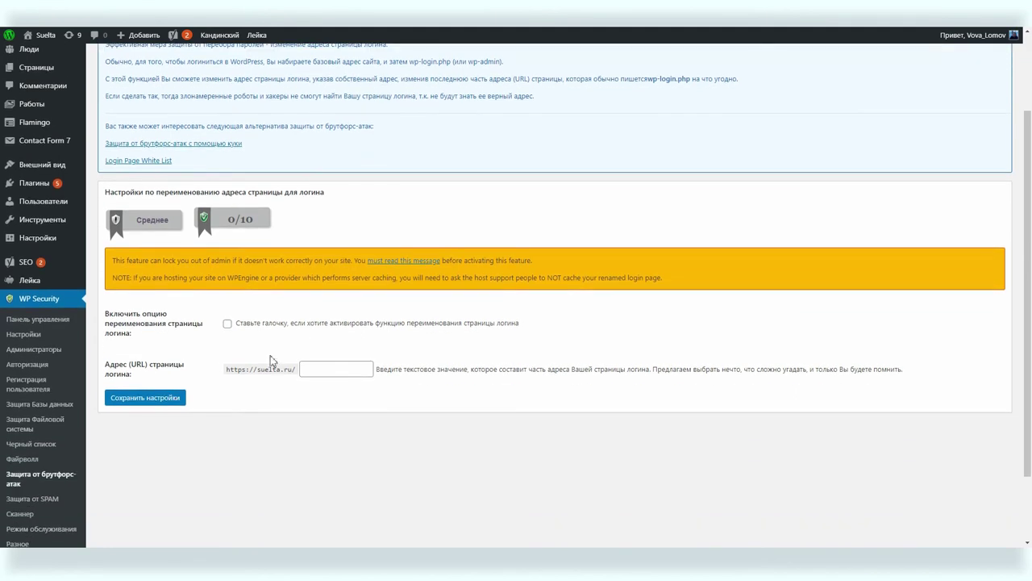
pyautogui.click(228, 325)
pyautogui.click(319, 370)
pyautogui.press('BackSpace')
pyautogui.press('Delete')
pyautogui.write('546_hl')
pyautogui.doubleClick(344, 368)
pyautogui.hotkey('ctrl', 'c')
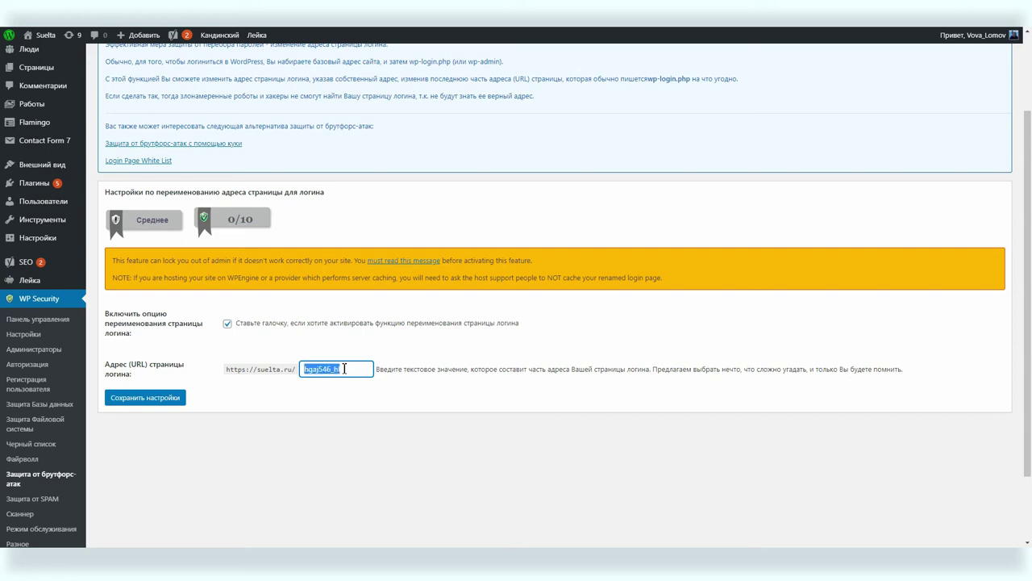
pyautogui.click(138, 409)
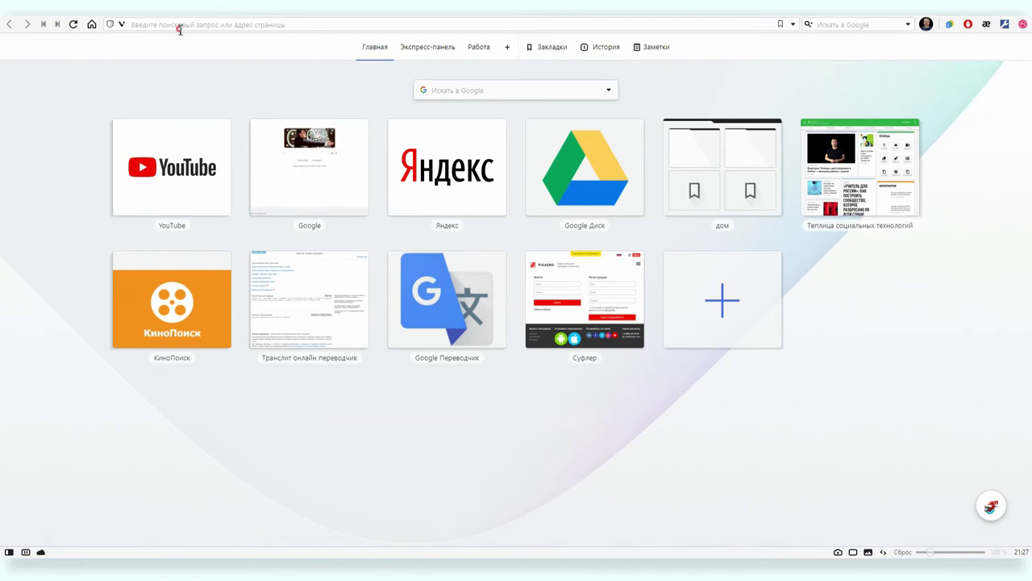
# Step: Test the old login address by opening suelta.ru/wp-admin/ in a new browser tab
pyautogui.click(176, 24)
pyautogui.write('suelta.ru/')
pyautogui.press('Down')
pyautogui.press('Return')
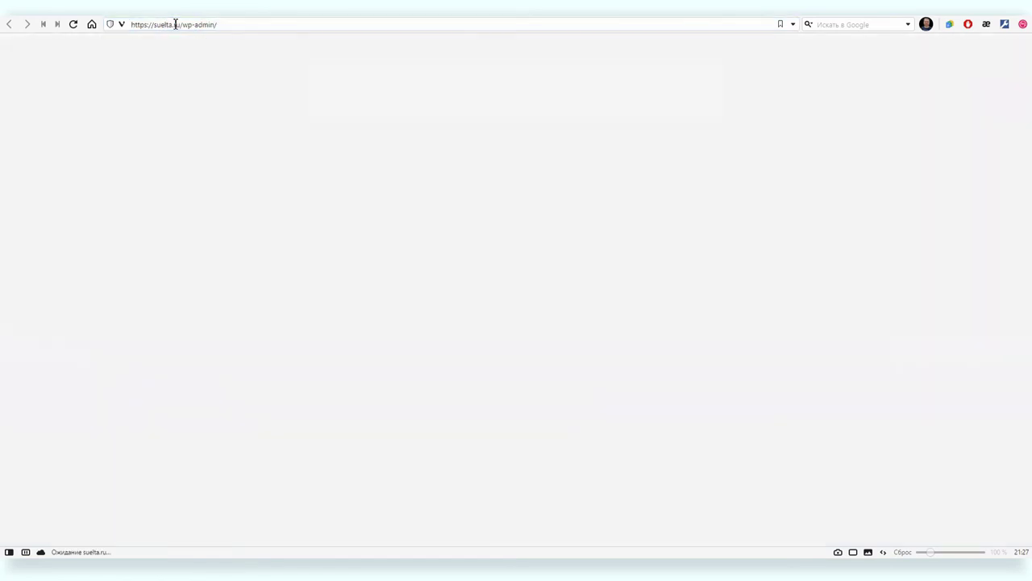
# Step: Replace wp-admin/ in the address with the copied login slug and load the renamed login page
pyautogui.click(171, 23)
pyautogui.click(195, 24)
pyautogui.hotkey('ctrl', 'shift', 'Left')
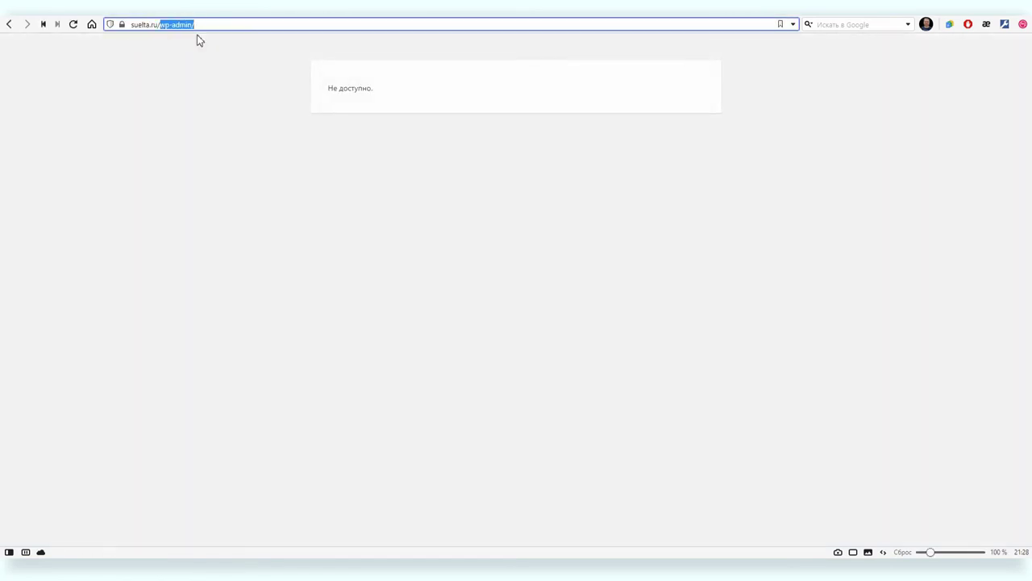
pyautogui.hotkey('ctrl', 'v')
pyautogui.press('Return')
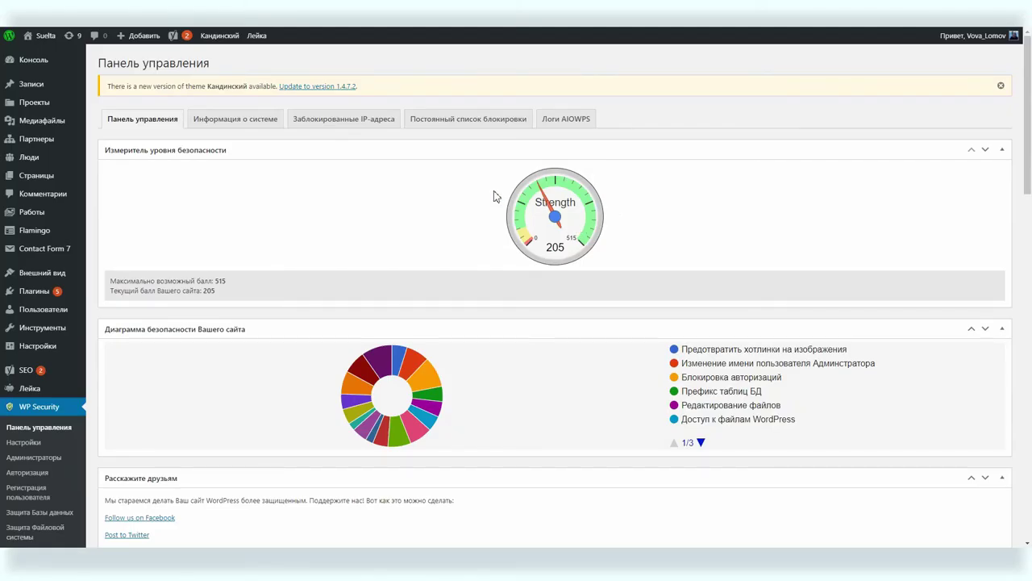
# Step: Check the security strength on the WP Security dashboard and open the display name check in the administrator settings
pyautogui.scroll(-1, 249, 277)
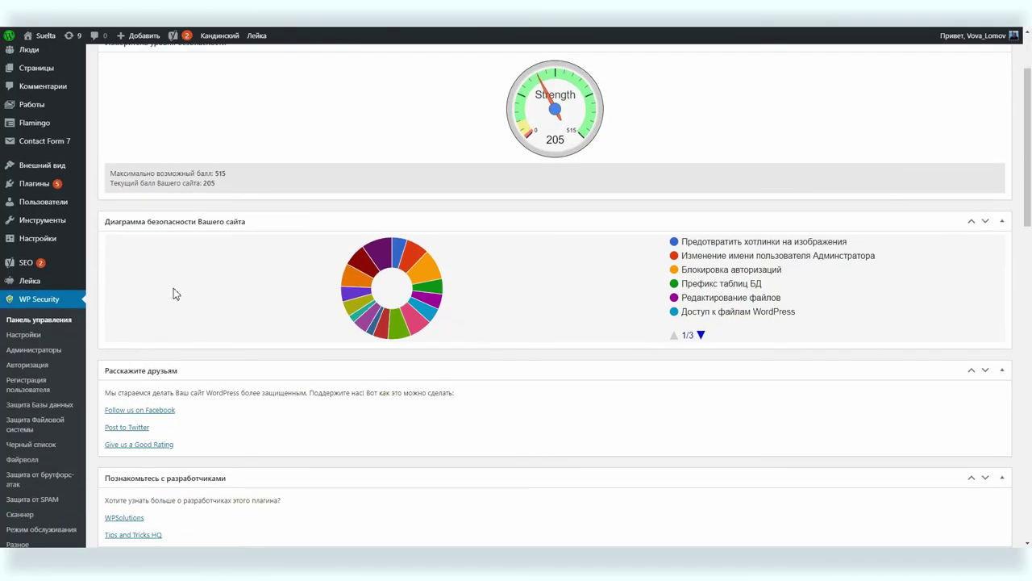
pyautogui.click(30, 352)
pyautogui.click(253, 119)
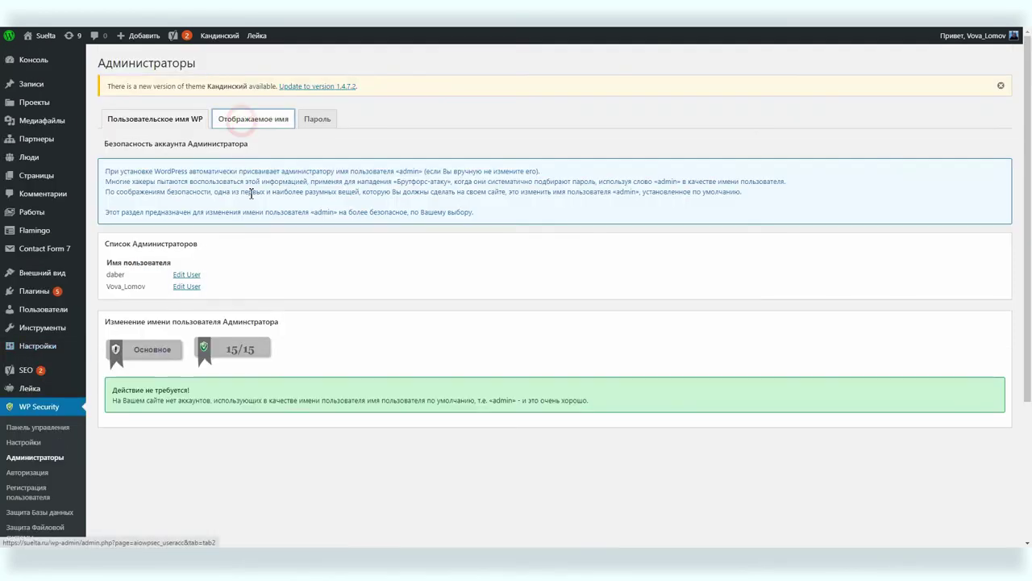